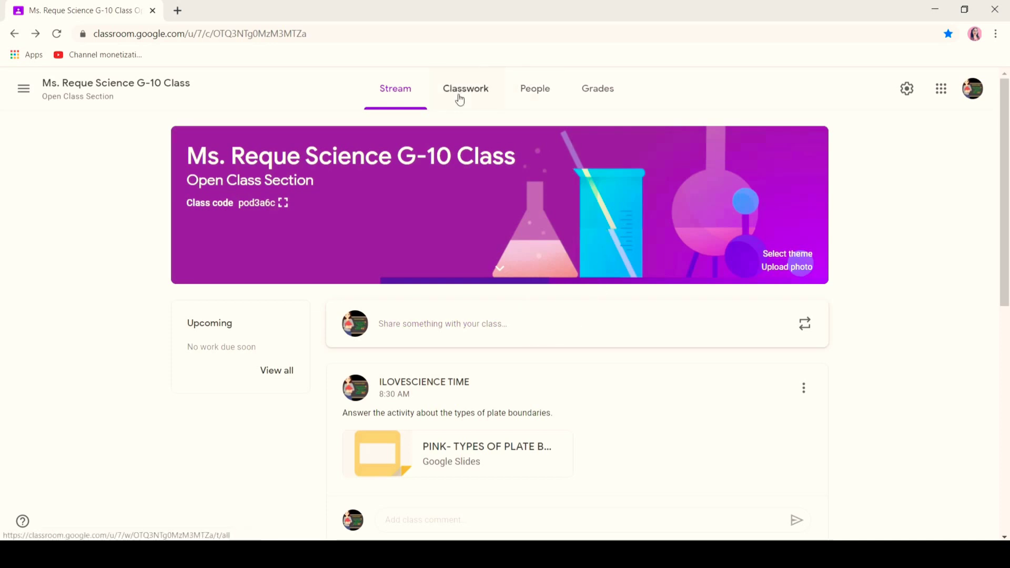
- Reuse the "Types of Plate Boundaries (Lesson)" post from the archived Panday Pira class as classwork without copying its attachments
{"action": "left_click", "coordinate": [460, 100]}
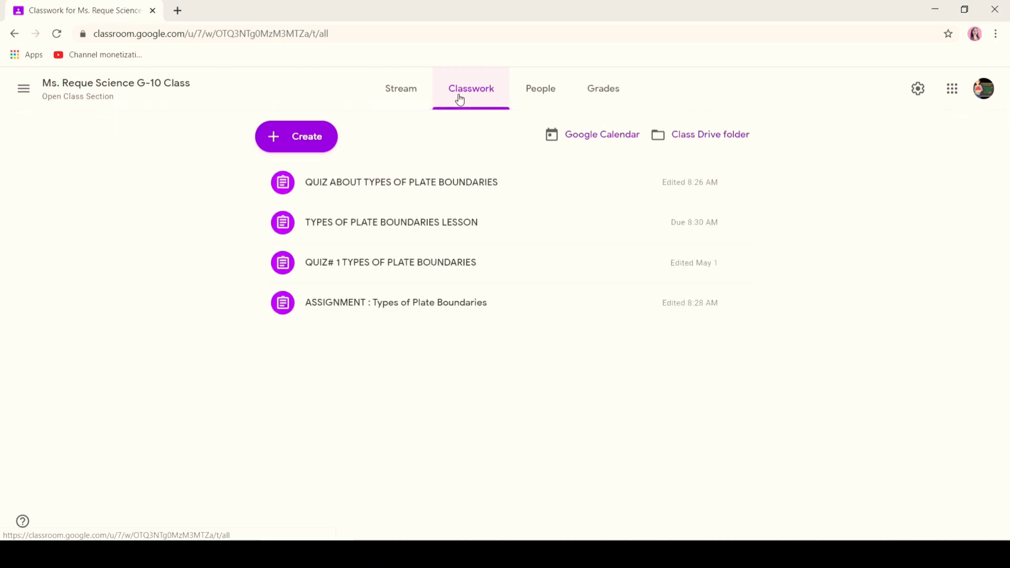
{"action": "left_click", "coordinate": [308, 141]}
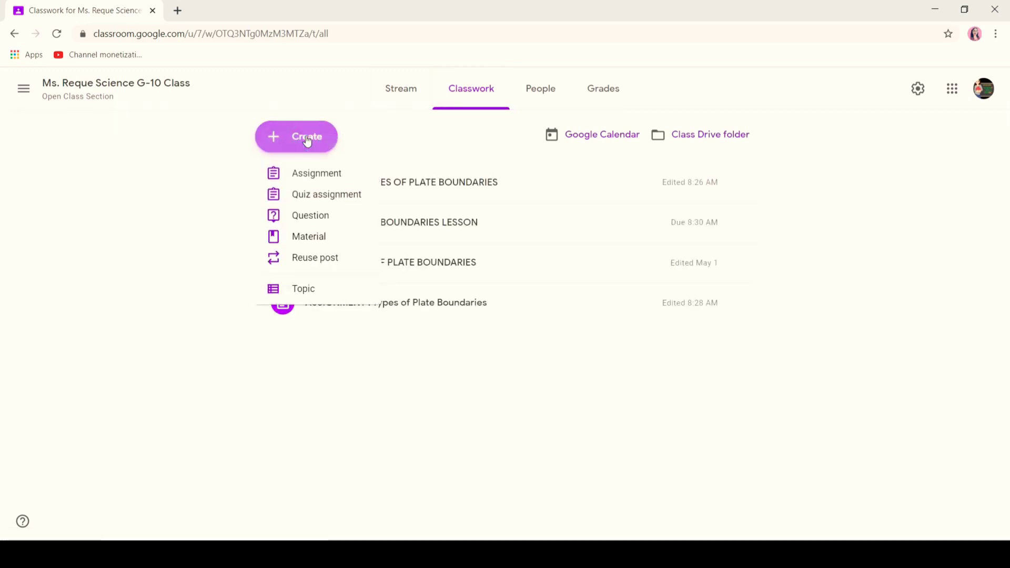
{"action": "left_click", "coordinate": [339, 262]}
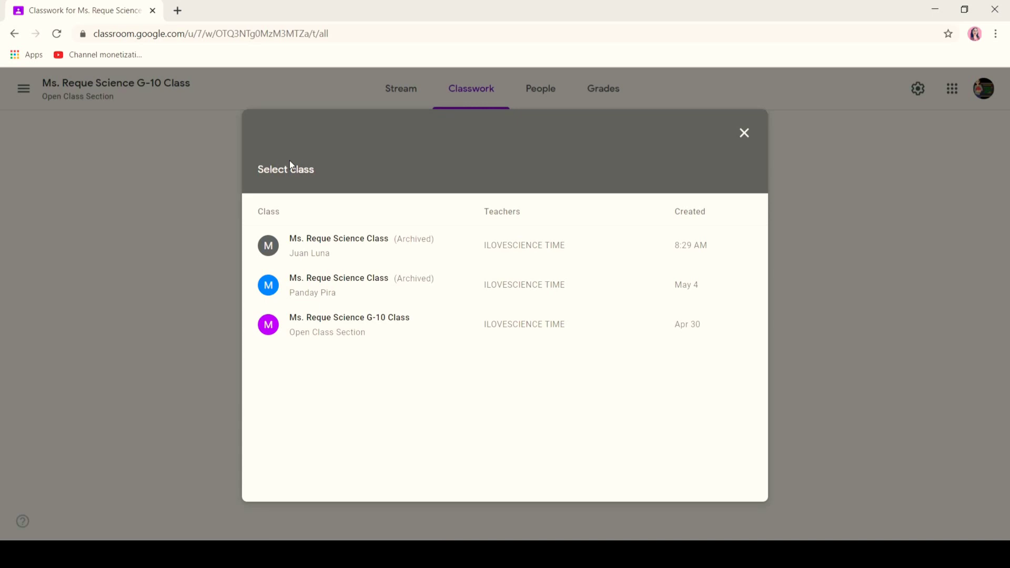
{"action": "left_click", "coordinate": [380, 288]}
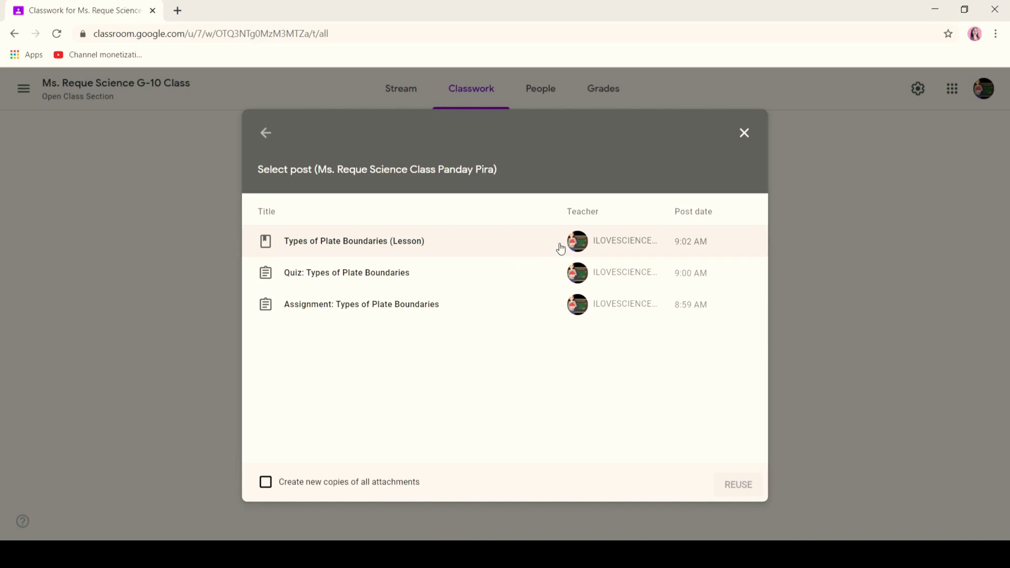
{"action": "left_click", "coordinate": [520, 240]}
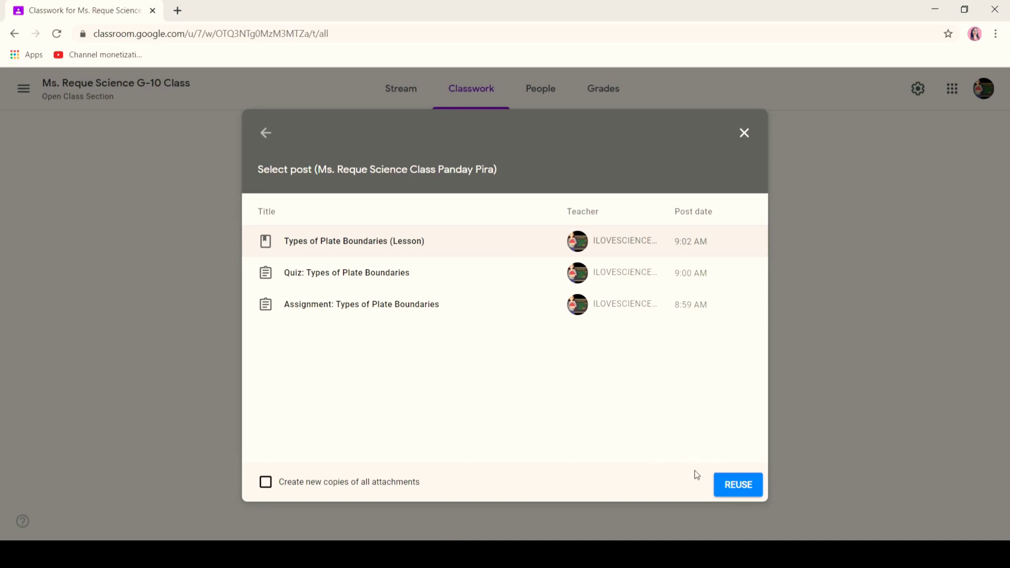
{"action": "left_click", "coordinate": [753, 485]}
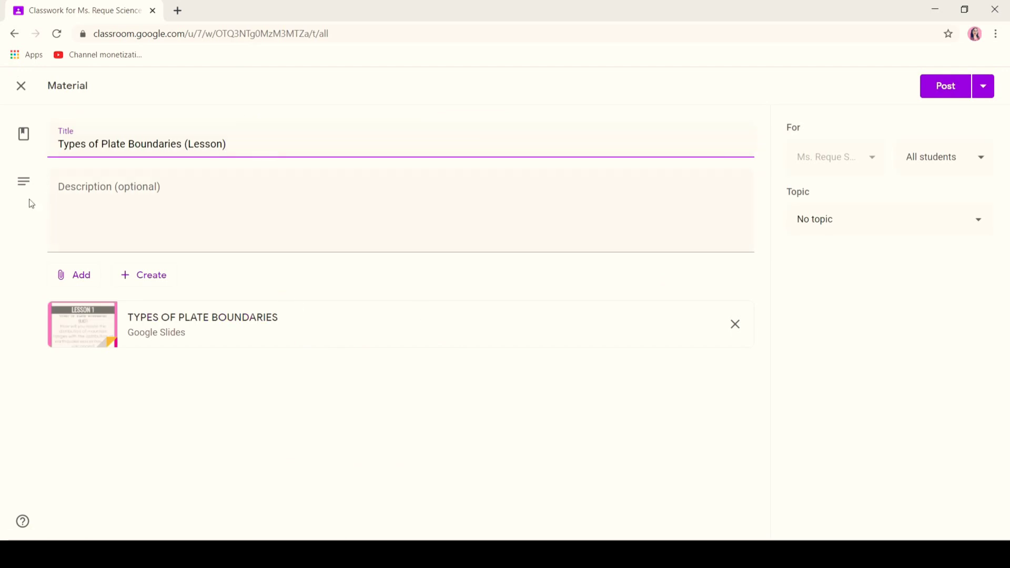
- Review the audience, topic and publishing options of the reused lesson material, then post it to all students with no topic
{"action": "left_click", "coordinate": [60, 188]}
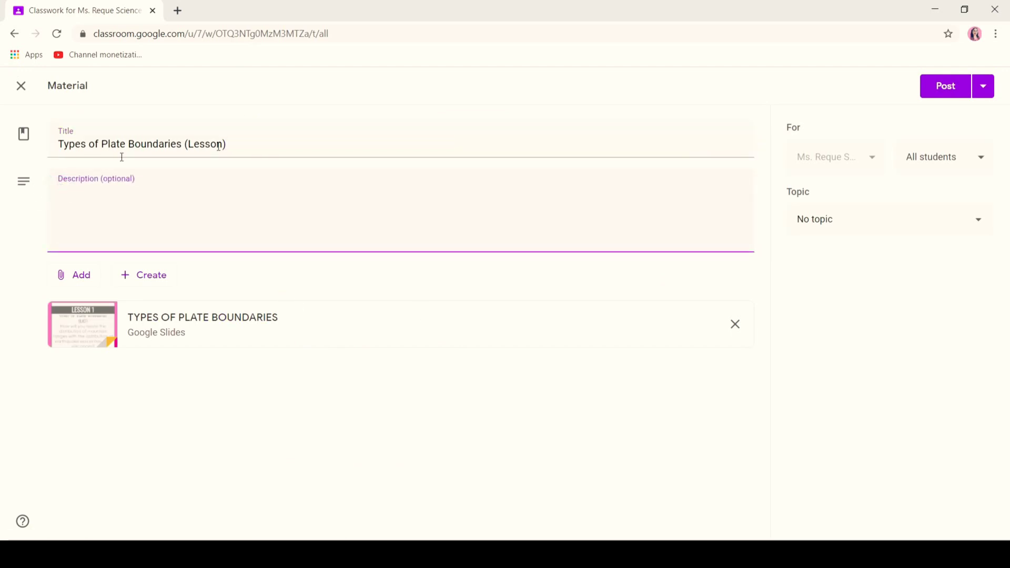
{"action": "left_click", "coordinate": [929, 167]}
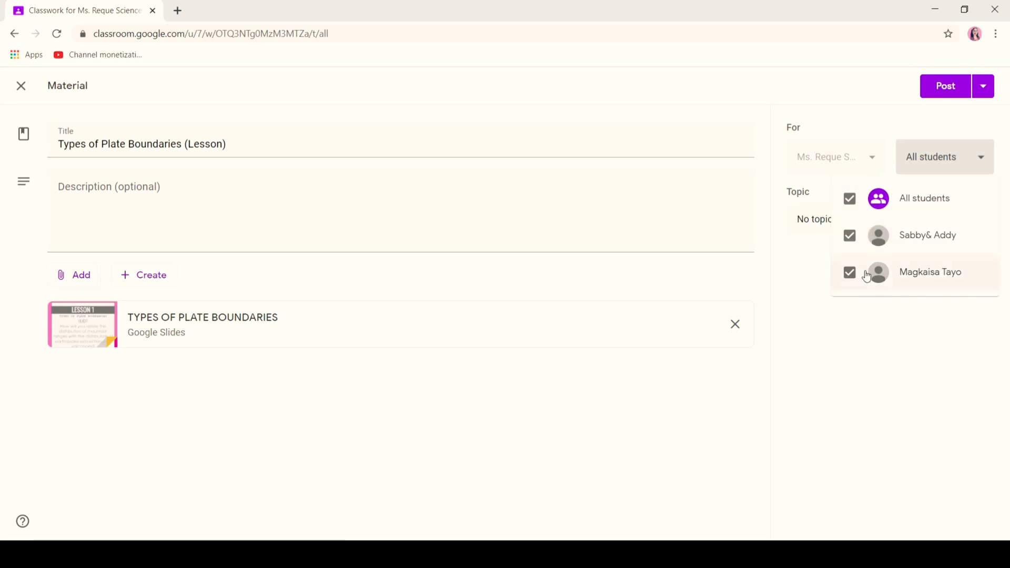
{"action": "left_click", "coordinate": [843, 323]}
{"action": "left_click", "coordinate": [857, 219]}
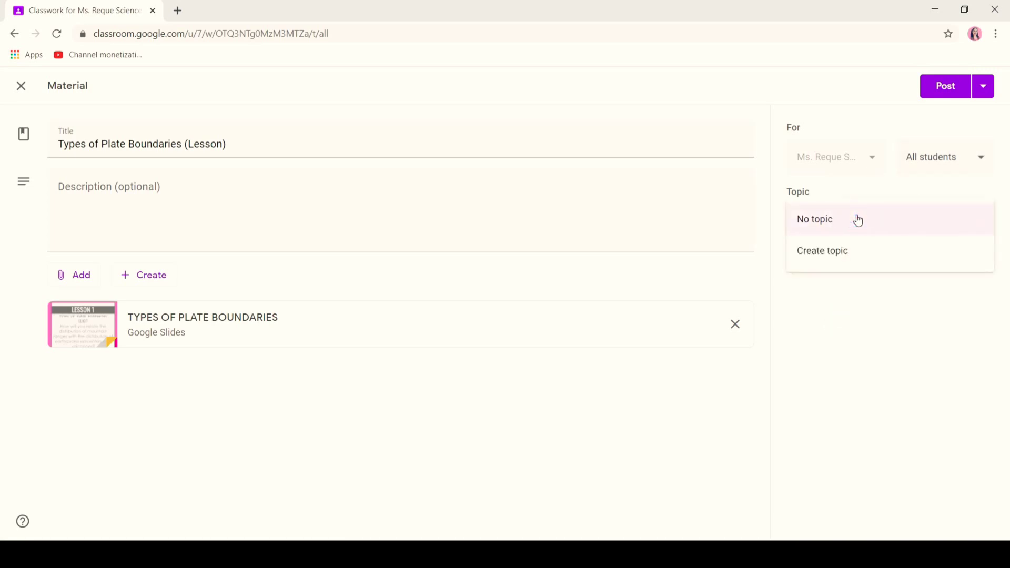
{"action": "left_click", "coordinate": [842, 320]}
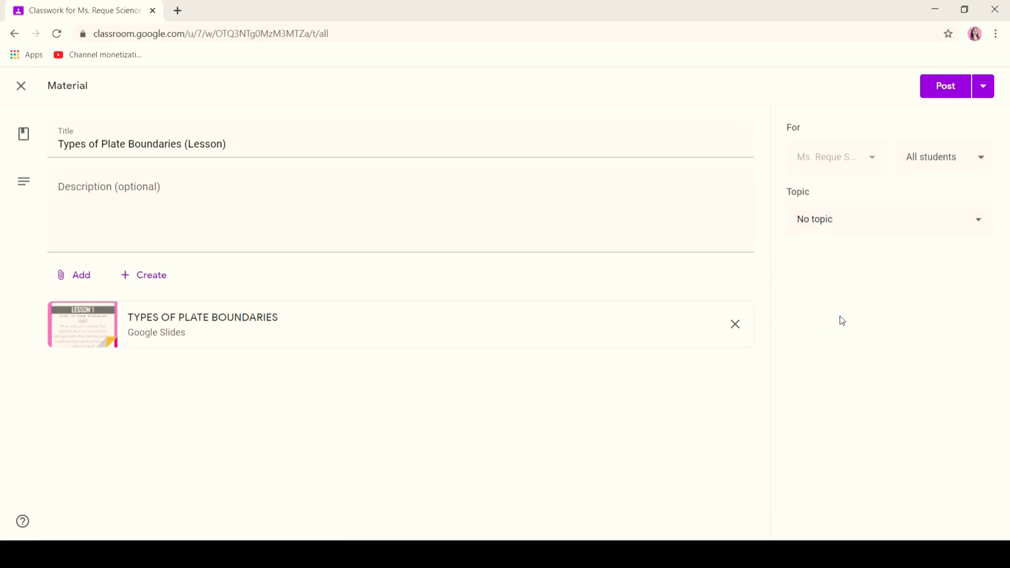
{"action": "left_click", "coordinate": [984, 90]}
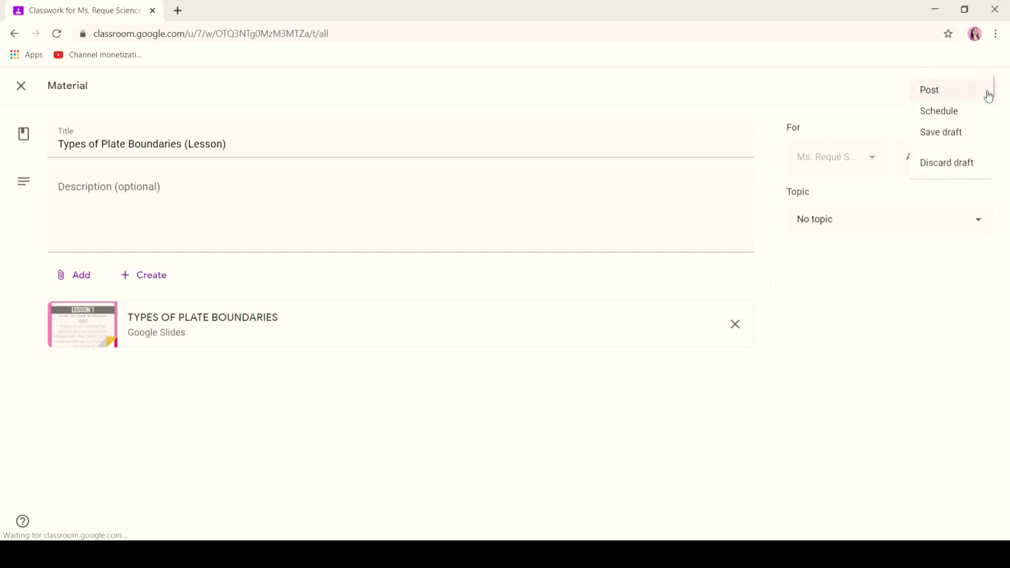
{"action": "left_click", "coordinate": [905, 267]}
{"action": "left_click", "coordinate": [940, 88]}
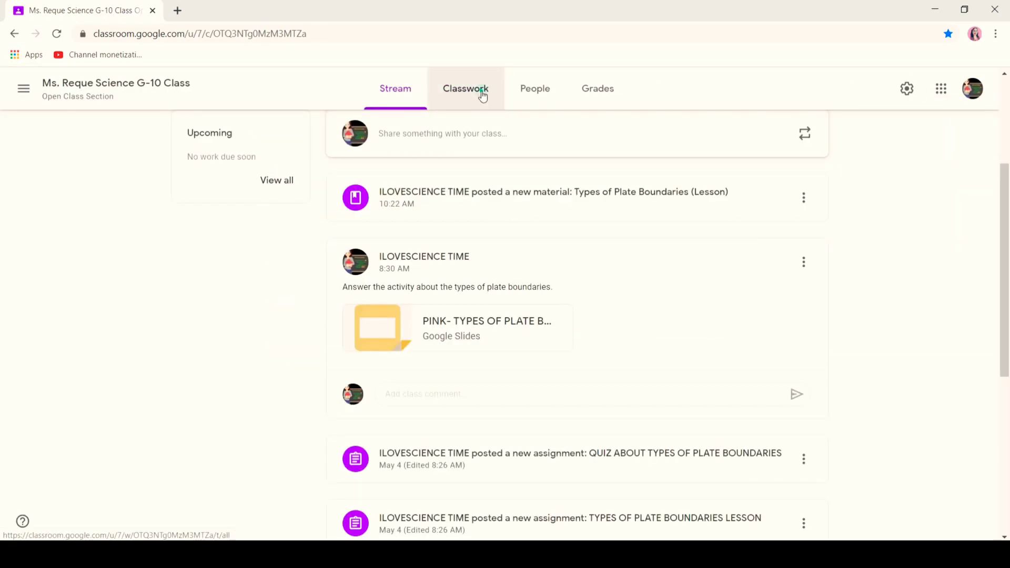
- Create a new classwork assignment titled "Types of Plate Boundaries"
{"action": "left_click", "coordinate": [483, 96]}
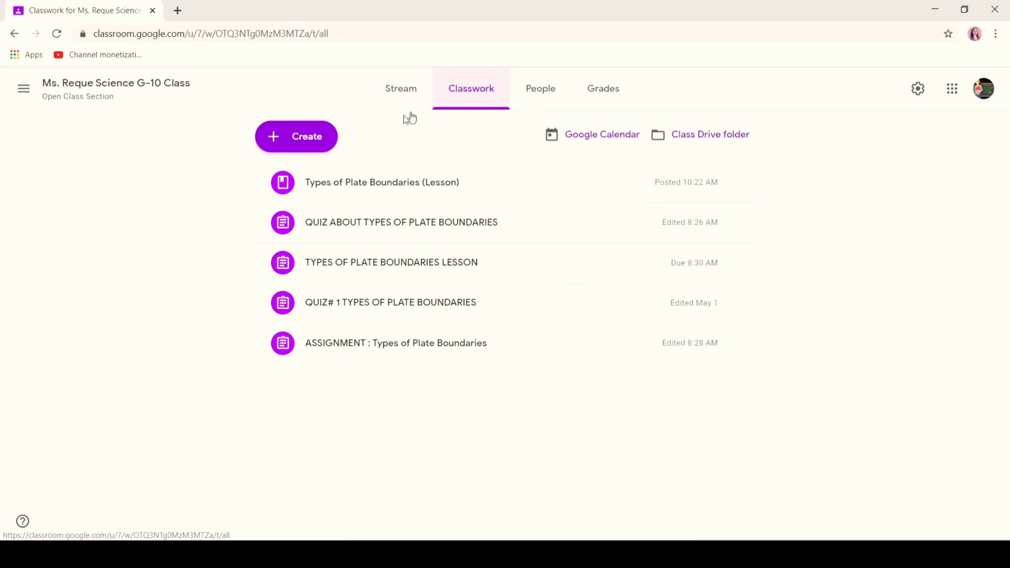
{"action": "left_click", "coordinate": [307, 148]}
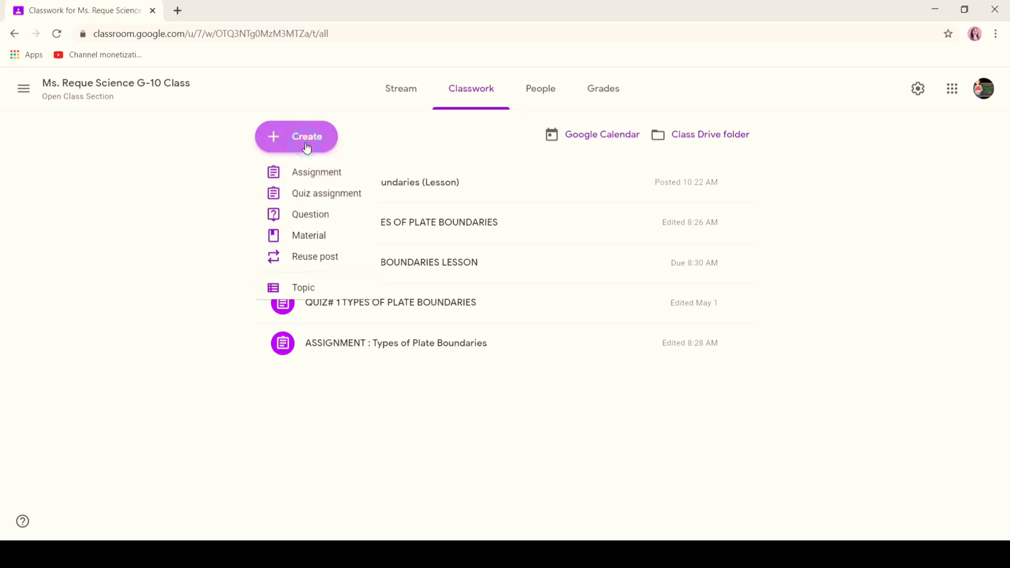
{"action": "left_click", "coordinate": [327, 175]}
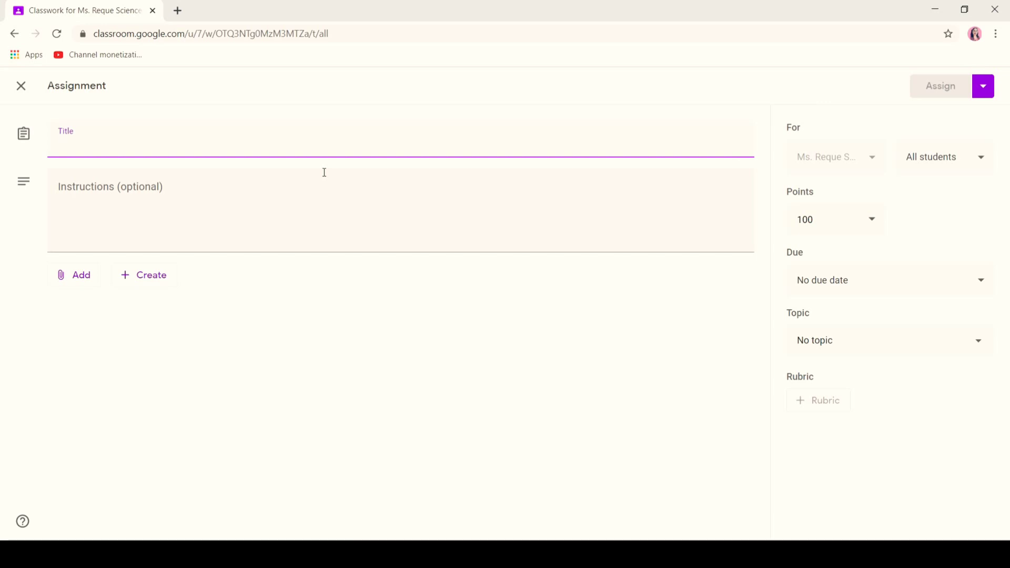
{"action": "type", "text": "Ty"}
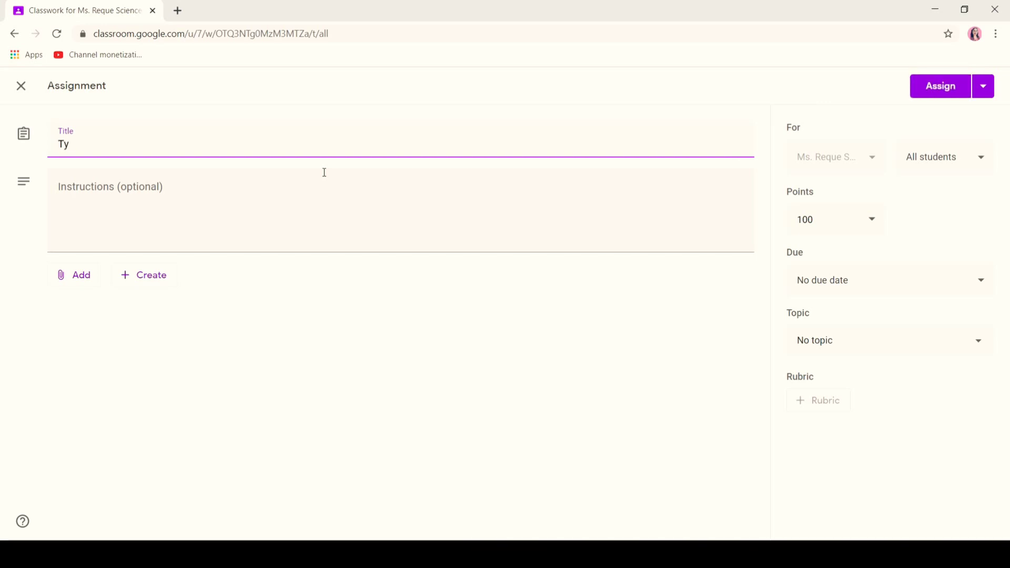
{"action": "type", "text": "pes og=f"}
{"action": "key", "text": "BackSpace"}
{"action": "key", "text": "BackSpace"}
{"action": "key", "text": "BackSpace"}
{"action": "type", "text": "f "}
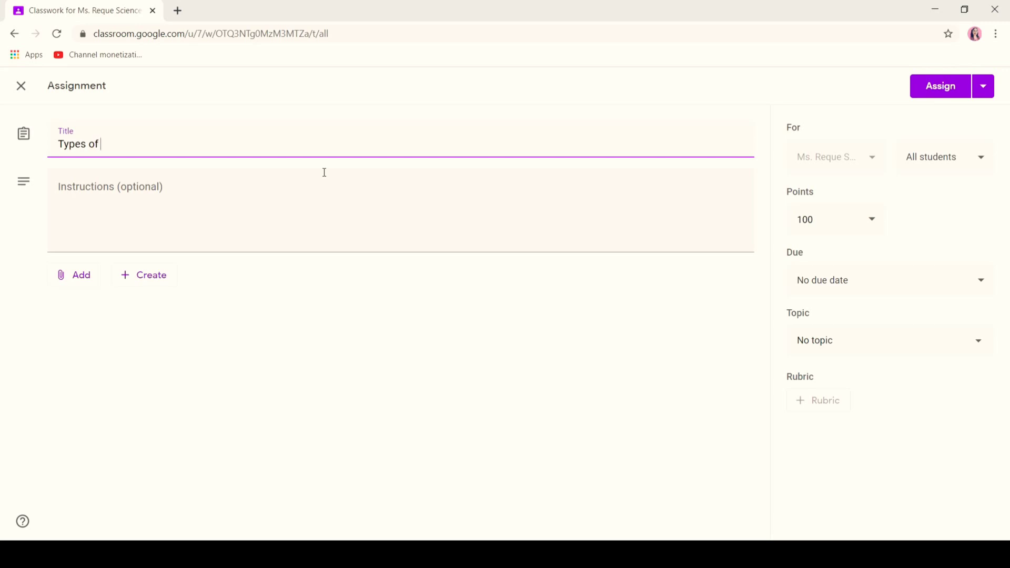
{"action": "type", "text": "Plate Boundaries"}
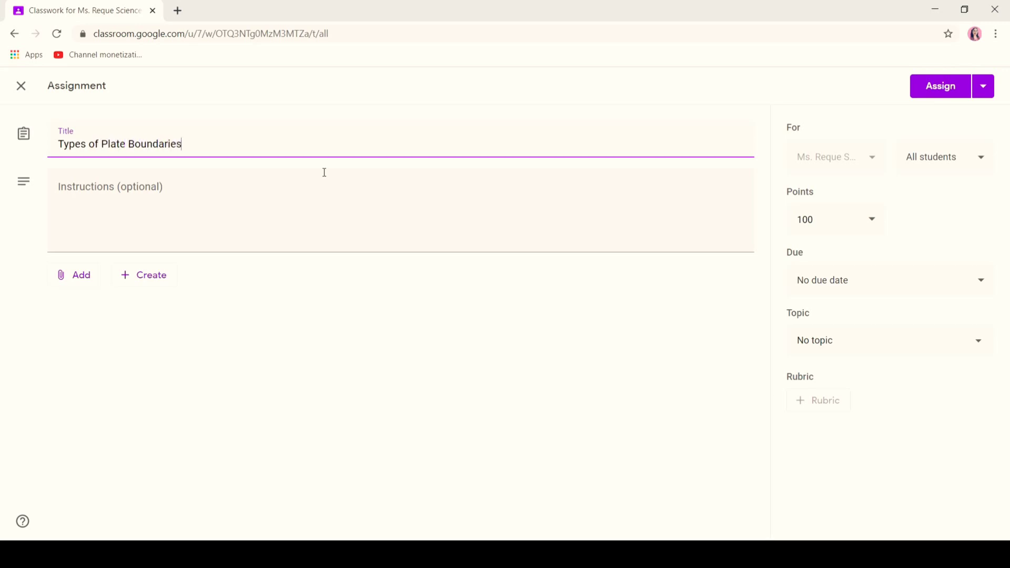
{"action": "left_click", "coordinate": [202, 189]}
- Attach the "PINK- TYPES OF PLATE BOUNDARIES" slides file from My Drive to the assignment
{"action": "left_click", "coordinate": [69, 275]}
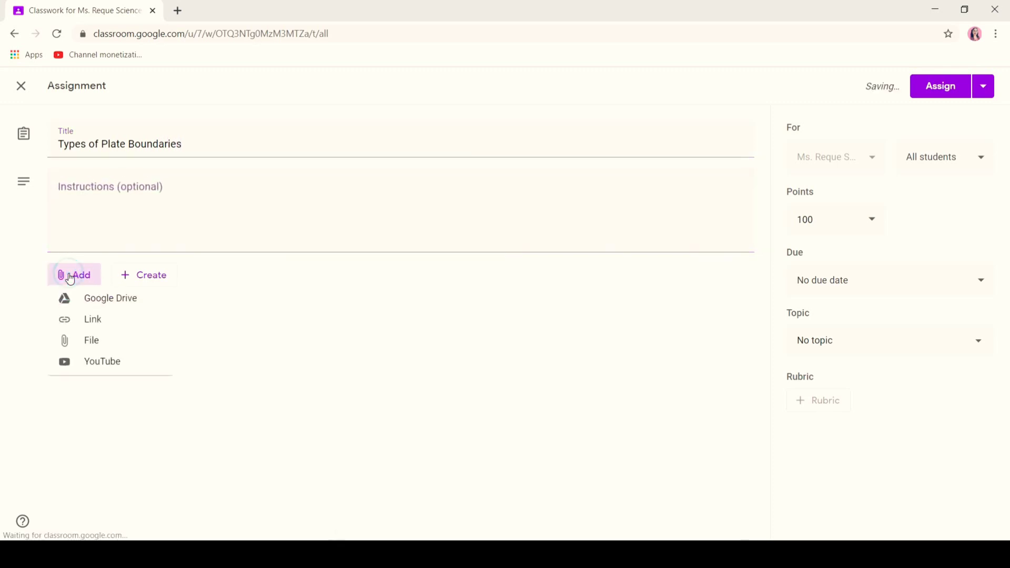
{"action": "left_click", "coordinate": [116, 310]}
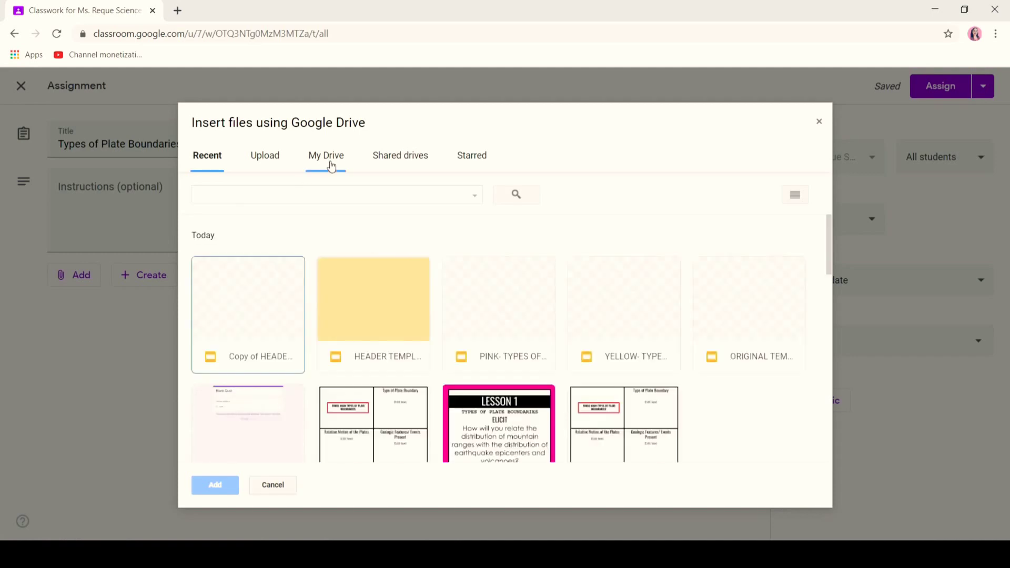
{"action": "left_click", "coordinate": [331, 166]}
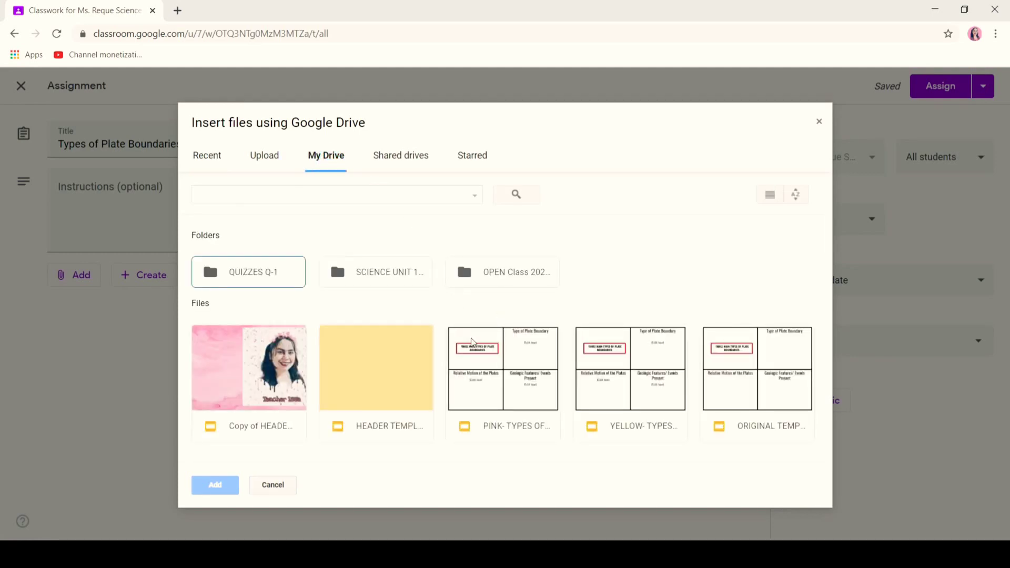
{"action": "left_click", "coordinate": [481, 376]}
{"action": "left_click", "coordinate": [195, 483]}
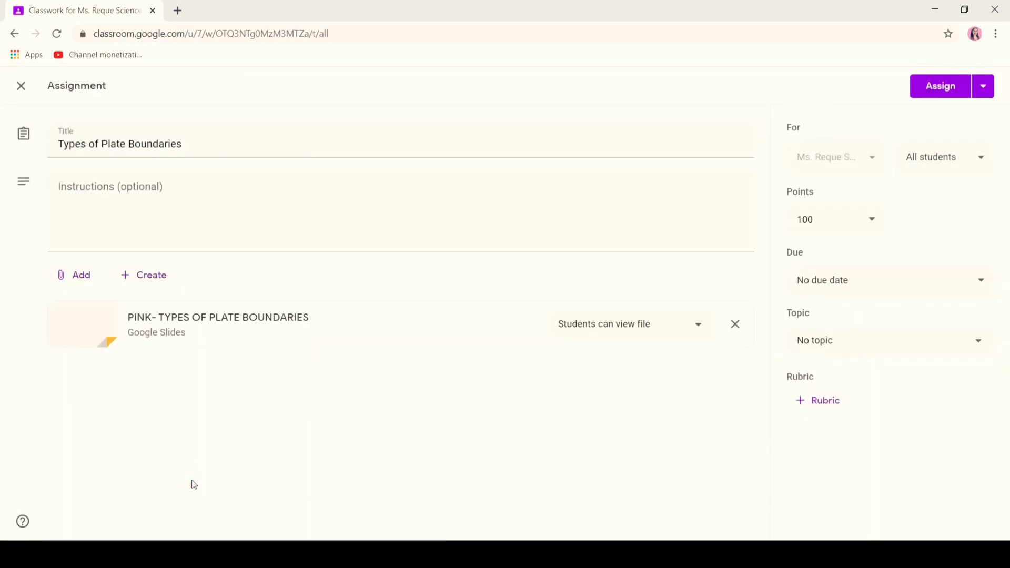
- Restrict the assignment's recipients to only the last student in the class list
{"action": "left_click", "coordinate": [932, 157]}
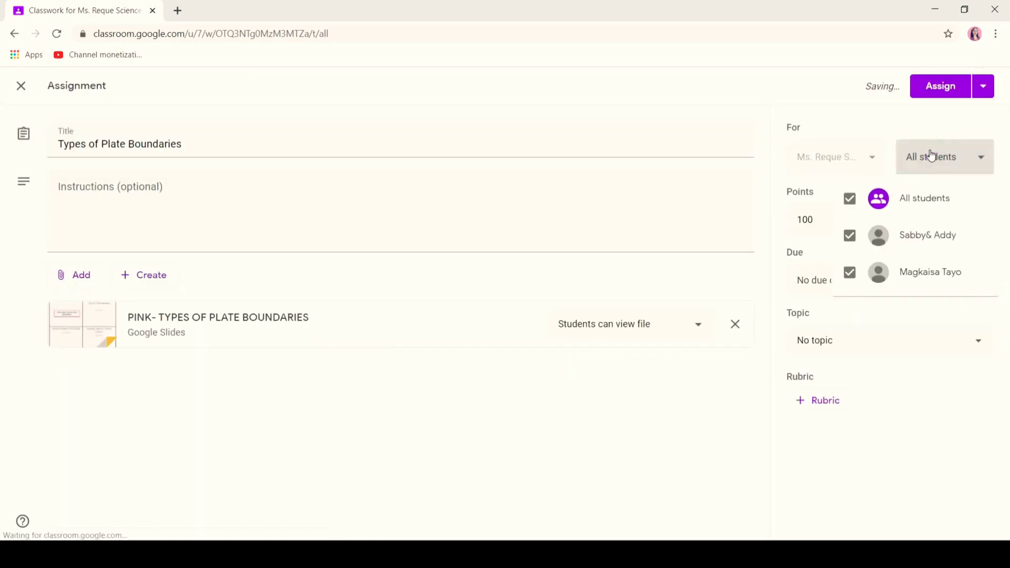
{"action": "left_click", "coordinate": [850, 202]}
{"action": "left_click", "coordinate": [850, 272]}
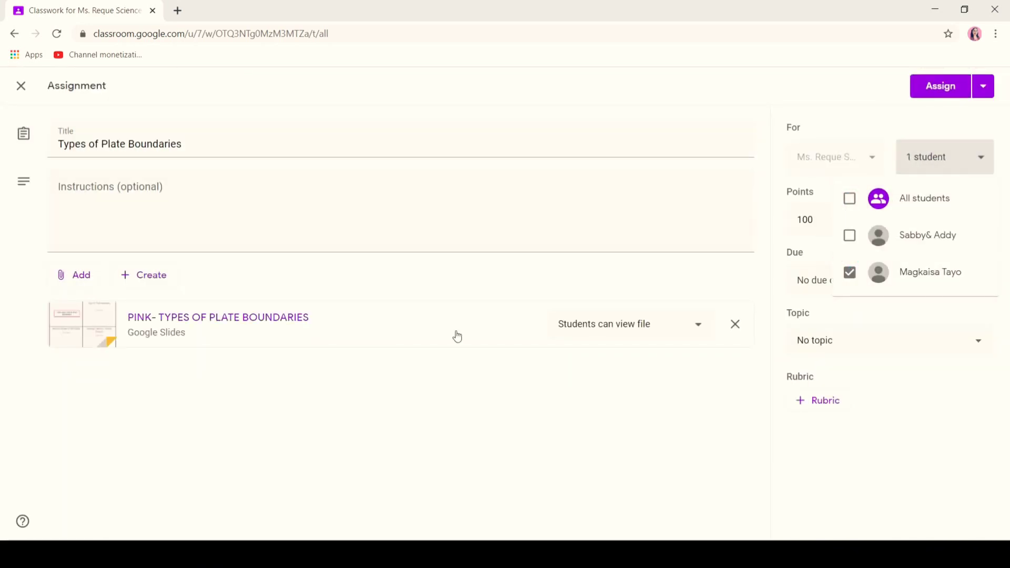
- Set the attached slides file's sharing option to "Make a copy for each student"
{"action": "left_click", "coordinate": [633, 322]}
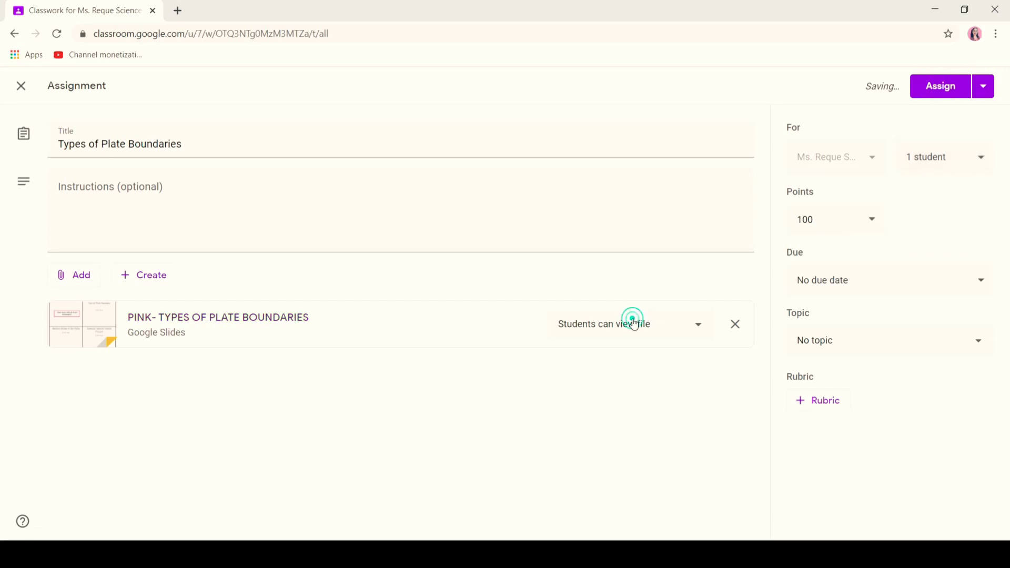
{"action": "left_click", "coordinate": [688, 327]}
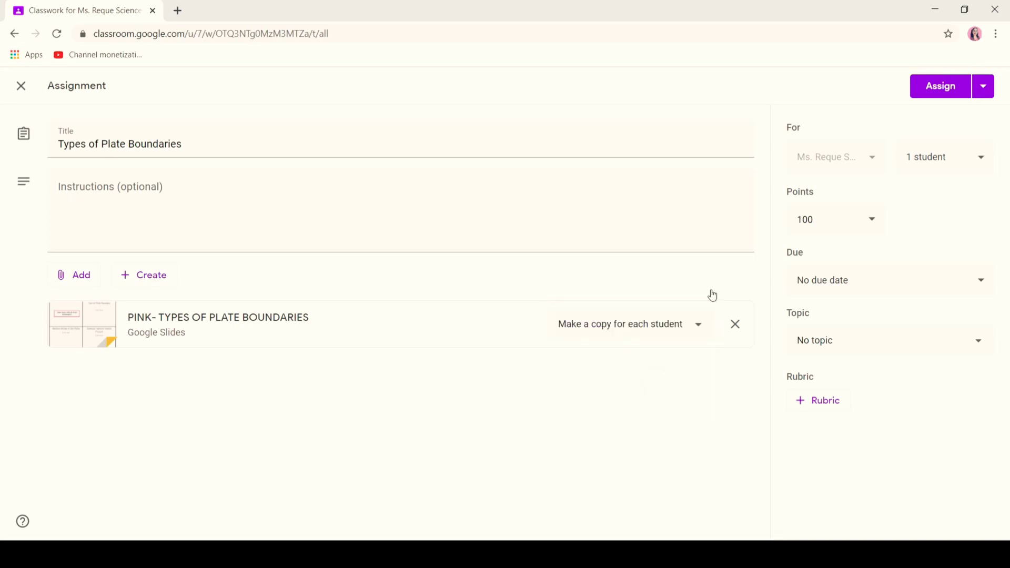
{"action": "left_click", "coordinate": [659, 387]}
- Set the assignment's points to 15
{"action": "left_click", "coordinate": [857, 225]}
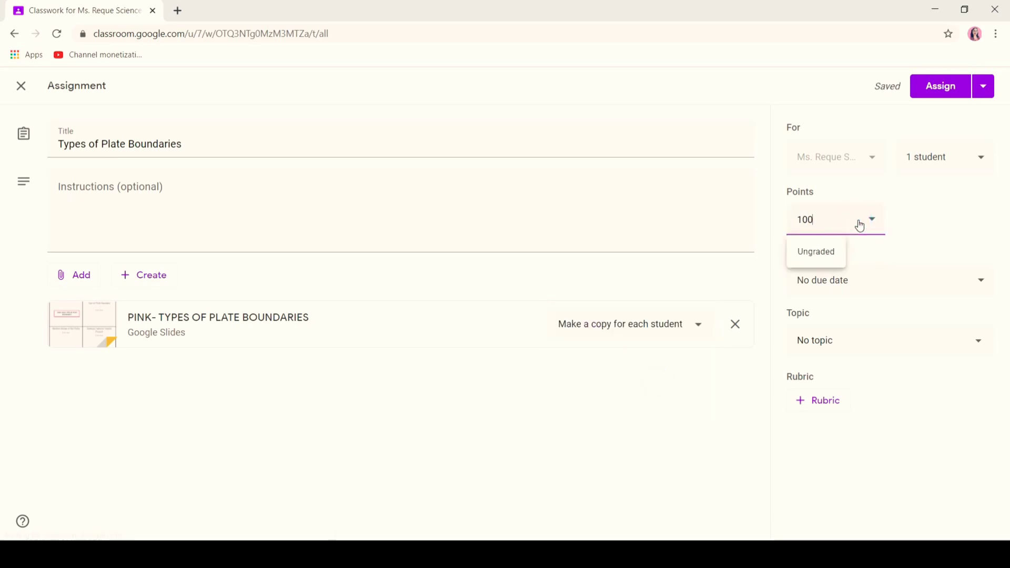
{"action": "key", "text": "BackSpace"}
{"action": "key", "text": "BackSpace"}
{"action": "key", "text": "BackSpace"}
{"action": "type", "text": "15"}
- Check the alternative publishing options and assign the plate boundaries work immediately
{"action": "left_click", "coordinate": [984, 92]}
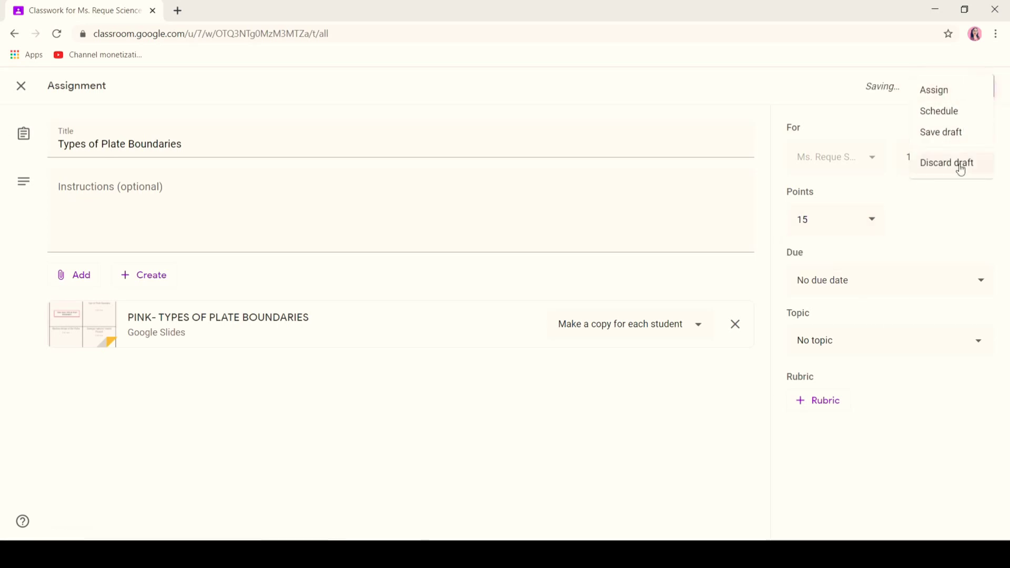
{"action": "left_click", "coordinate": [957, 201]}
{"action": "left_click", "coordinate": [954, 85]}
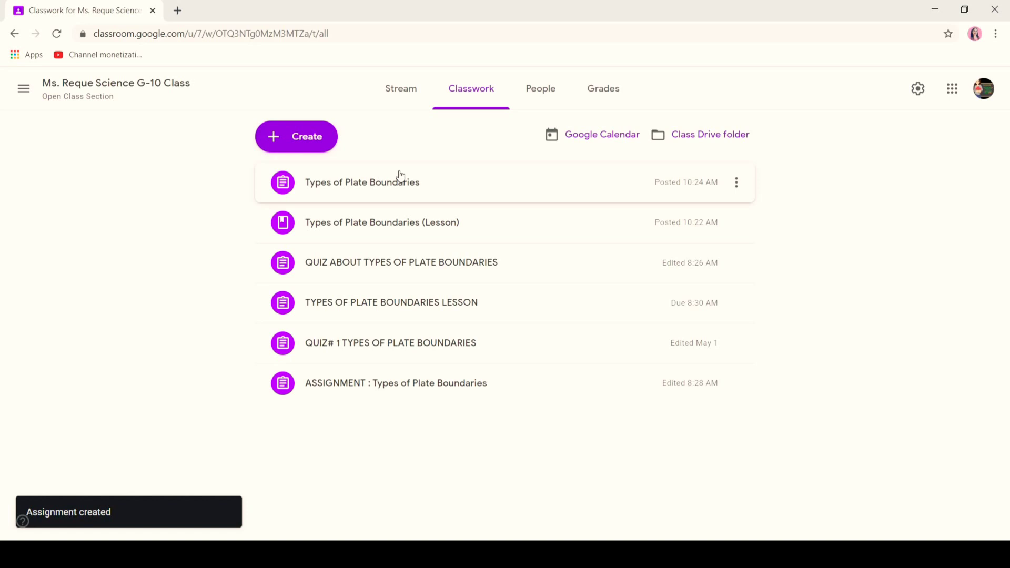
- Reuse the "Types of Plate Boundaries" assignment from the G-10 Open Class Section as a new assignment draft
{"action": "left_click", "coordinate": [301, 148]}
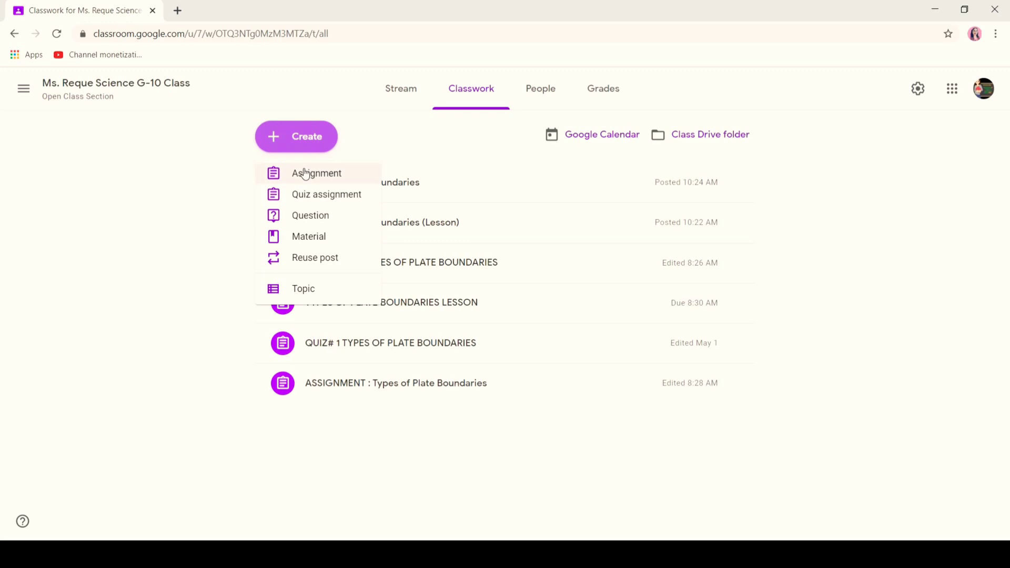
{"action": "left_click", "coordinate": [310, 261]}
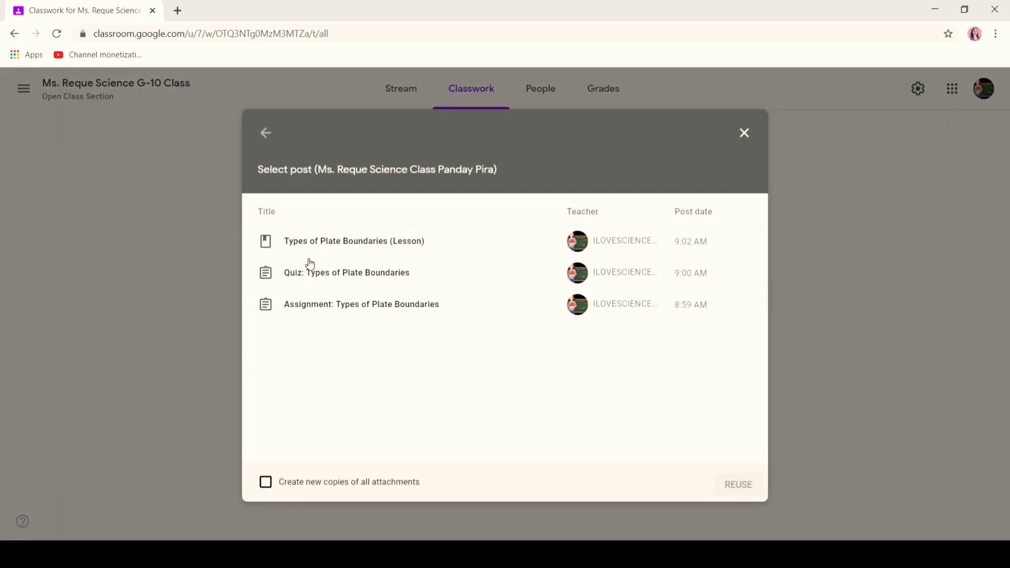
{"action": "left_click", "coordinate": [266, 136]}
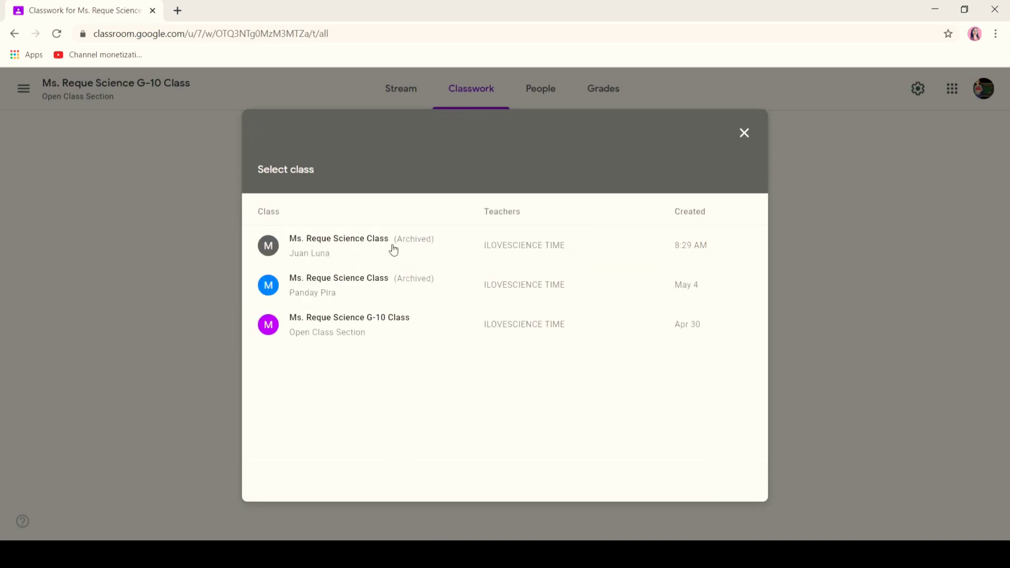
{"action": "left_click", "coordinate": [358, 327]}
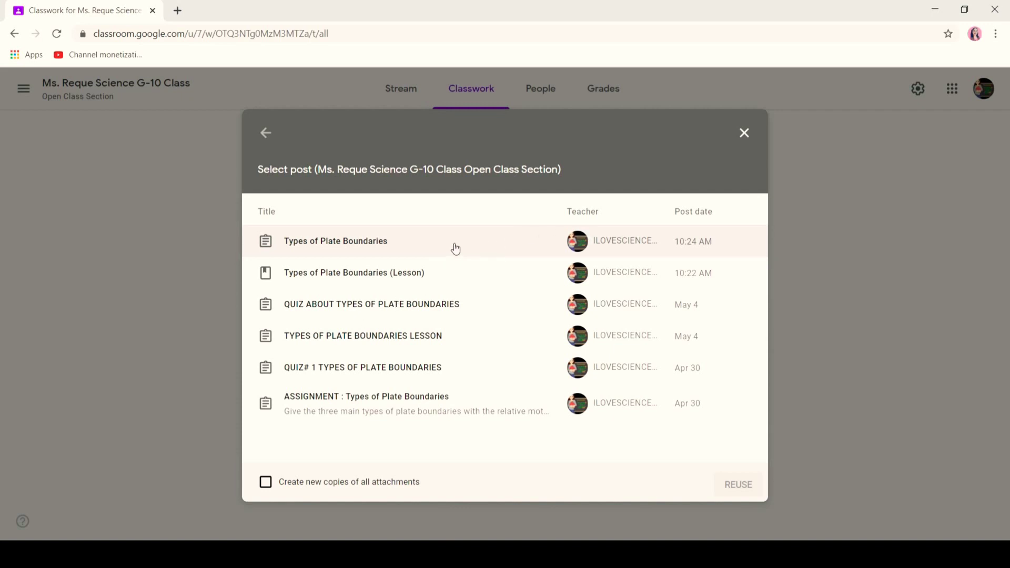
{"action": "left_click", "coordinate": [456, 249]}
{"action": "left_click", "coordinate": [746, 487]}
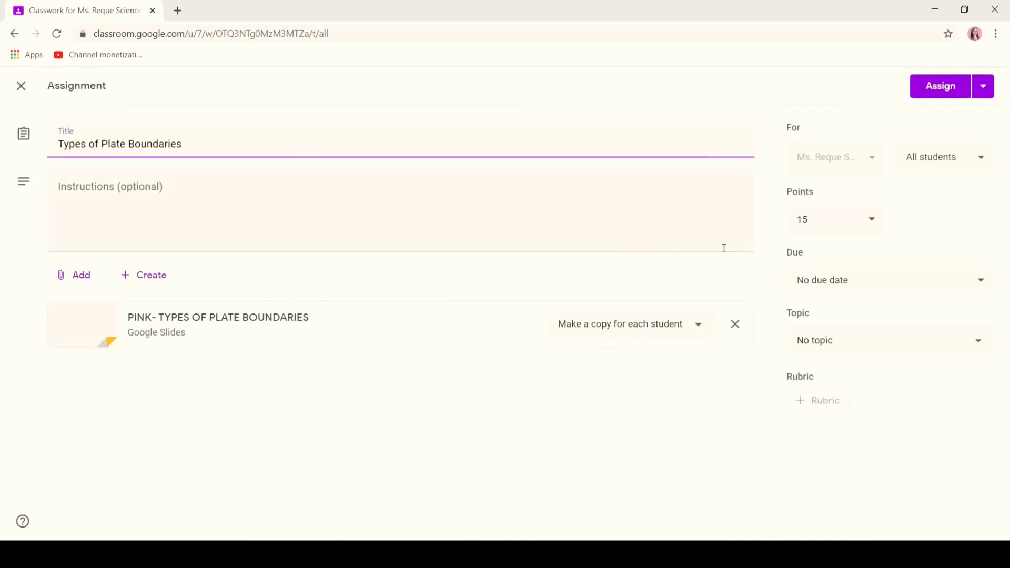
- Limit the "Types of Plate Boundaries" assignment to only the first listed student
{"action": "left_click", "coordinate": [939, 158]}
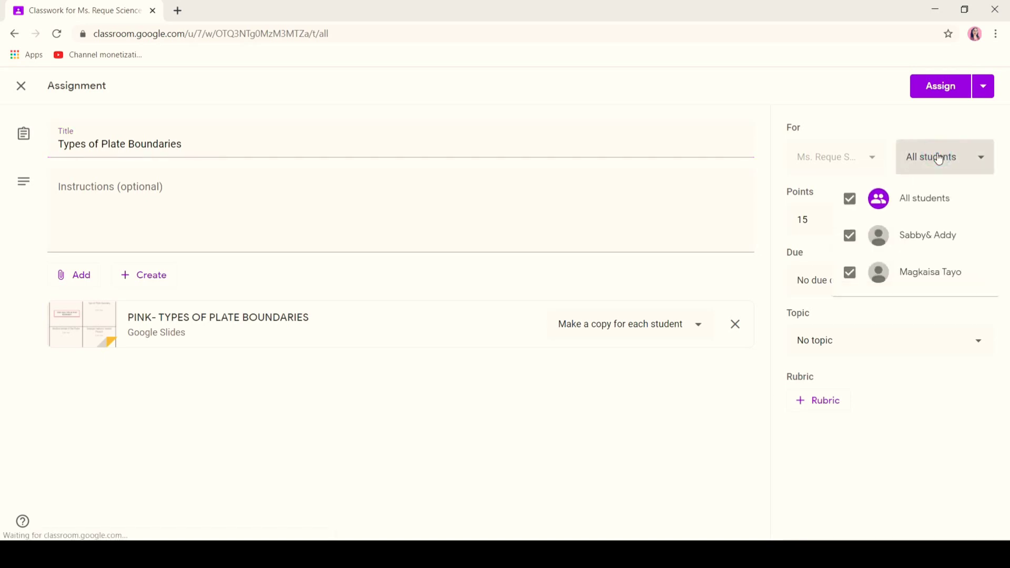
{"action": "left_click", "coordinate": [871, 276]}
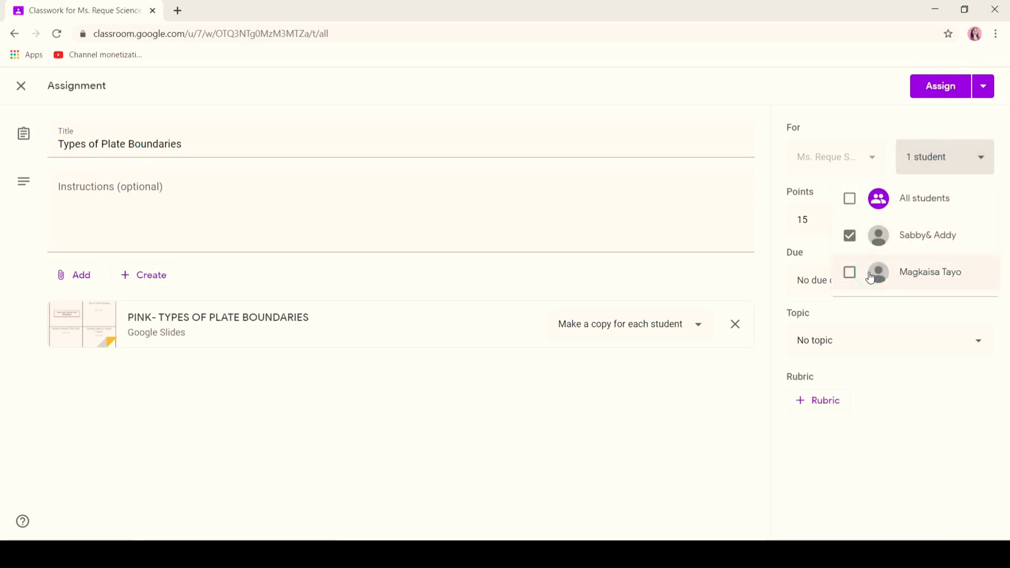
{"action": "left_click", "coordinate": [768, 213]}
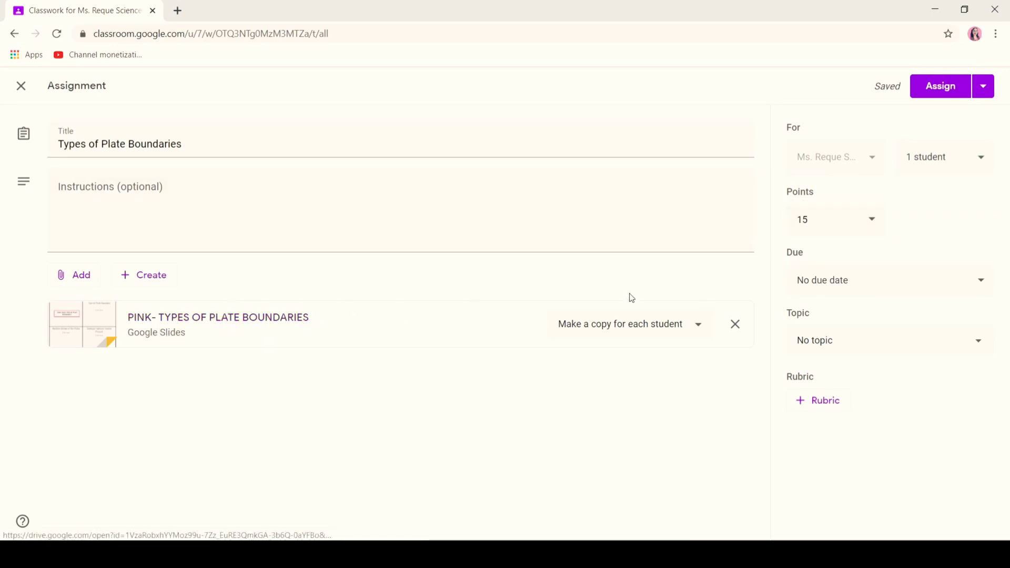
- Replace the attached pink slides with the "YELLOW- TYPES OF PLATE BOUNDARIES" file from My Drive
{"action": "left_click", "coordinate": [735, 324]}
{"action": "left_click", "coordinate": [74, 276]}
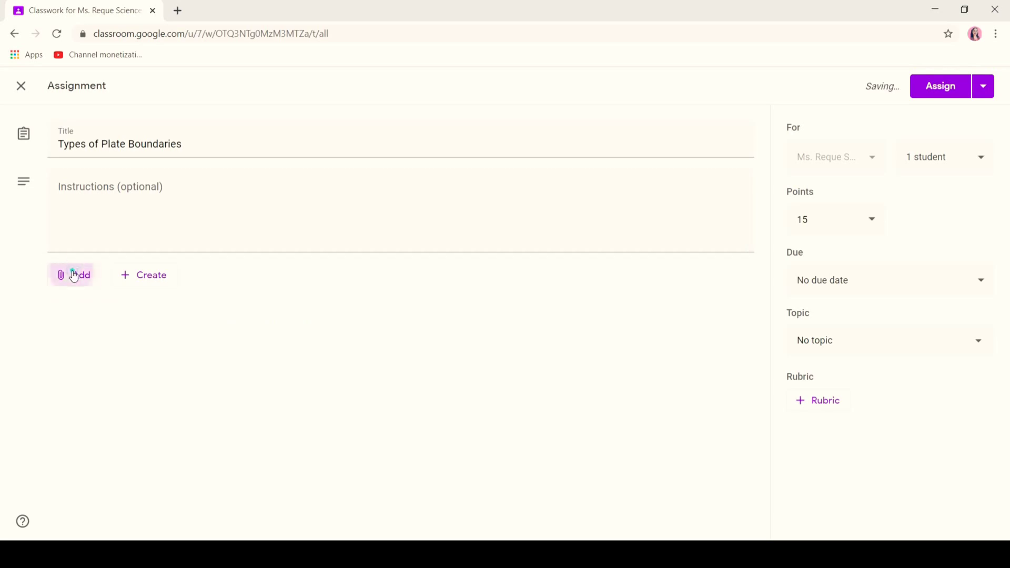
{"action": "left_click", "coordinate": [86, 300]}
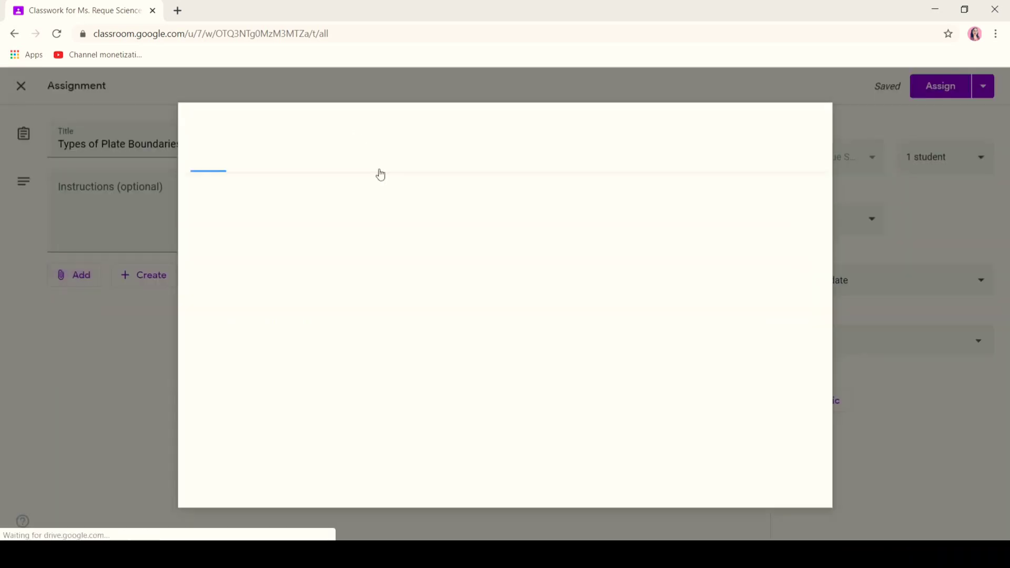
{"action": "left_click", "coordinate": [332, 157]}
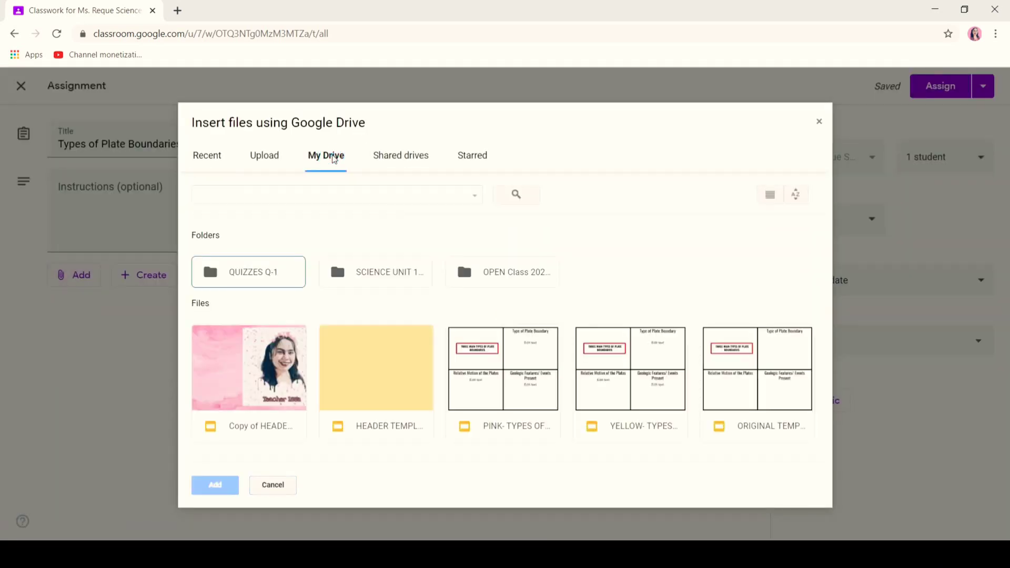
{"action": "left_click", "coordinate": [620, 403]}
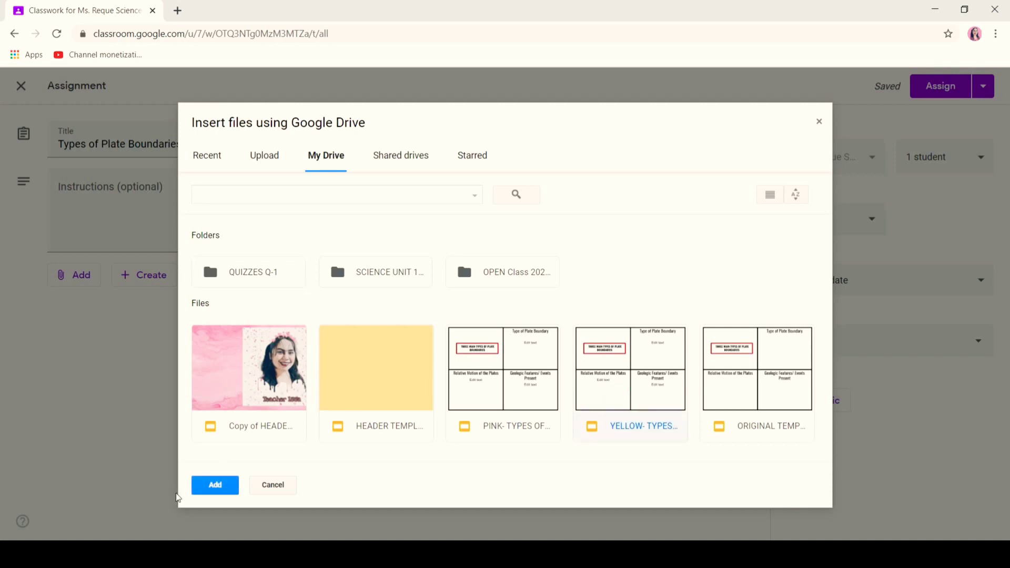
{"action": "left_click", "coordinate": [203, 489]}
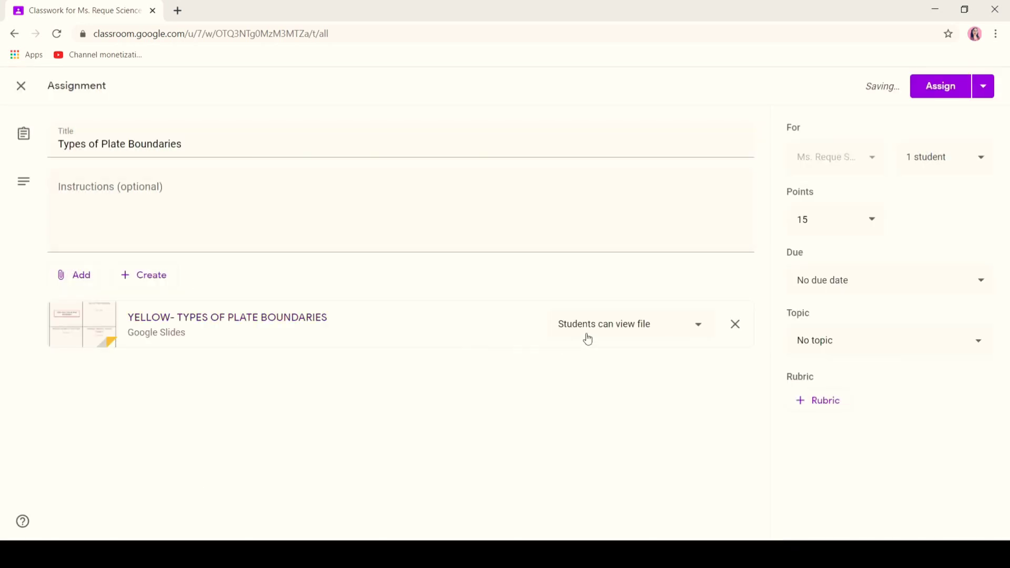
- Share the yellow slides file as "Make a copy for each student" and assign the work
{"action": "left_click", "coordinate": [588, 339]}
{"action": "left_click", "coordinate": [597, 388]}
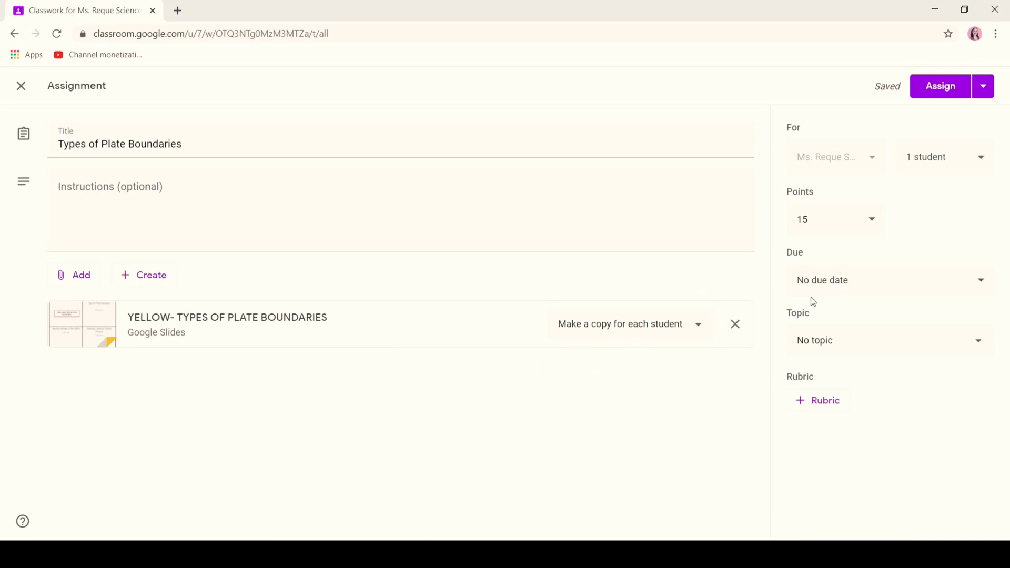
{"action": "left_click", "coordinate": [950, 96]}
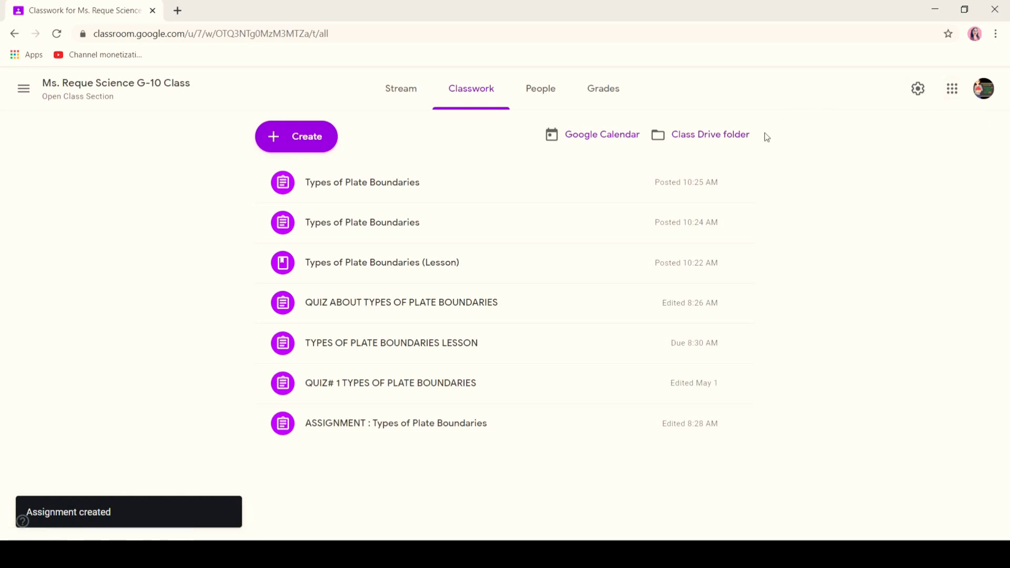
- Create a classwork topic named "UNIT 1"
{"action": "left_click", "coordinate": [322, 155]}
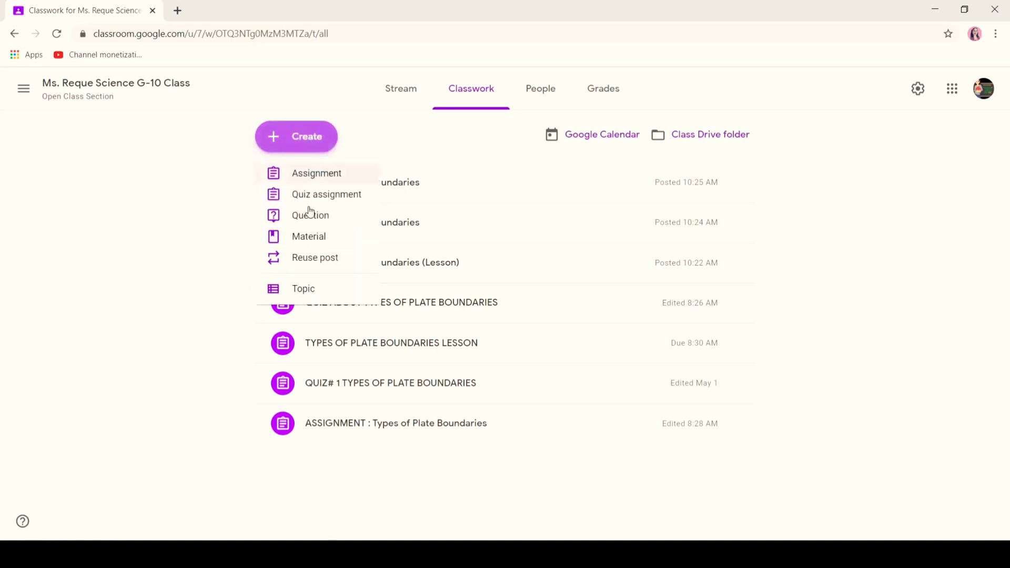
{"action": "left_click", "coordinate": [306, 290]}
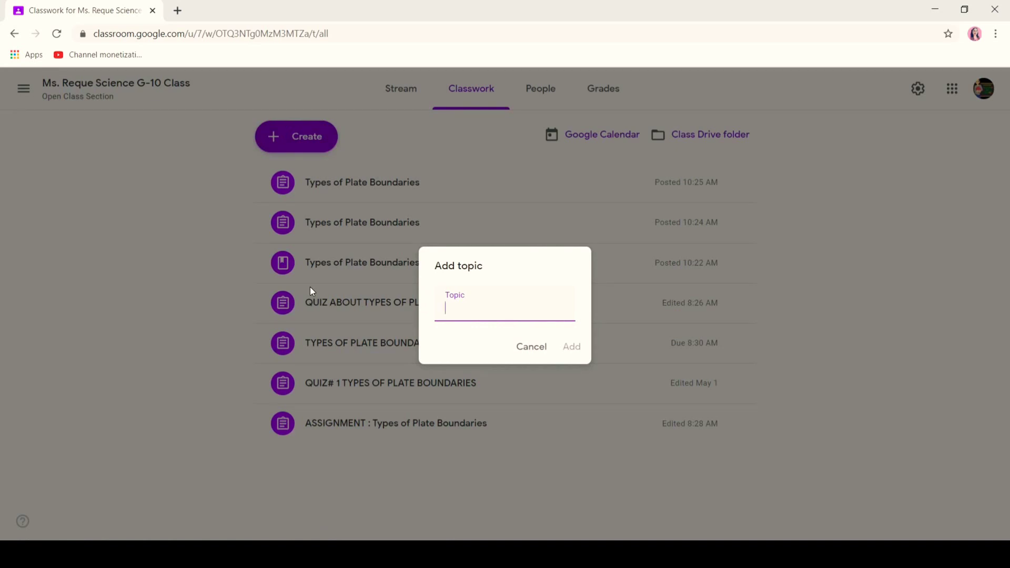
{"action": "type", "text": "UNIT 1"}
{"action": "left_click", "coordinate": [578, 346]}
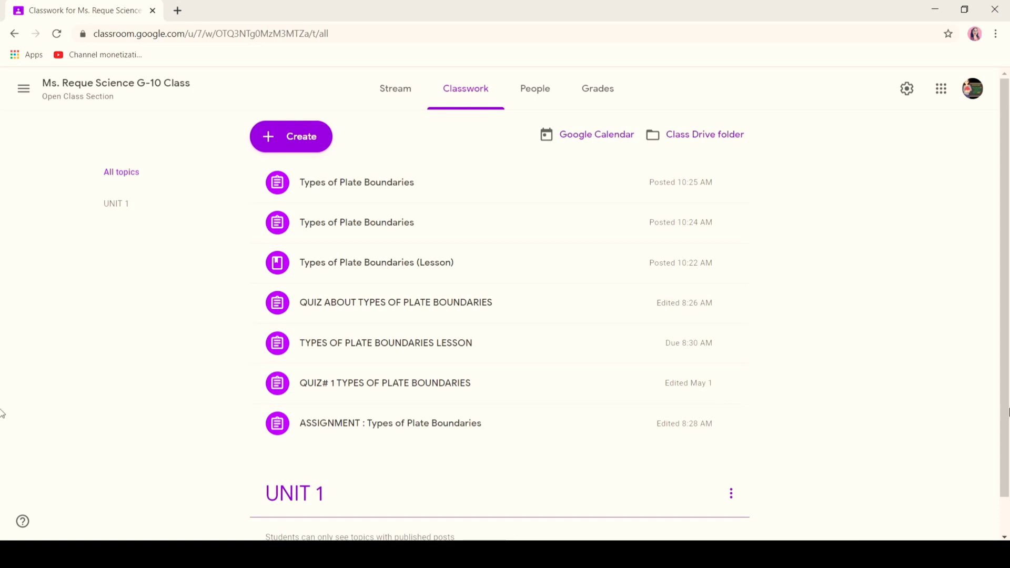
- Move both "Types of Plate Boundaries" assignments, the two quizzes and "ASSIGNMENT : Types of Plate Boundaries" into the UNIT 1 topic
{"action": "scroll", "coordinate": [2, 416], "scroll_direction": "down", "scroll_amount": 1}
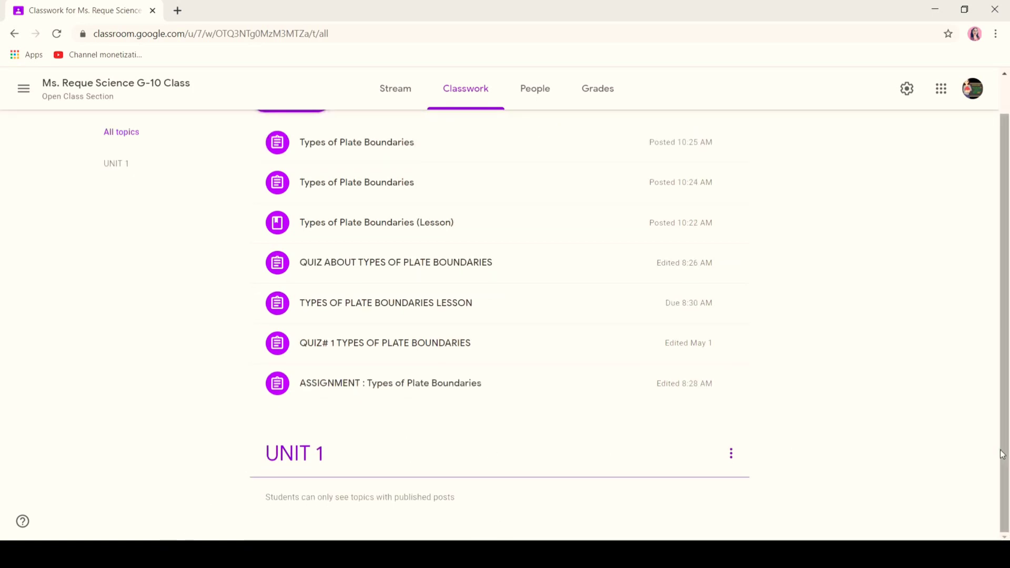
{"action": "scroll", "coordinate": [2, 432], "scroll_direction": "up", "scroll_amount": 1}
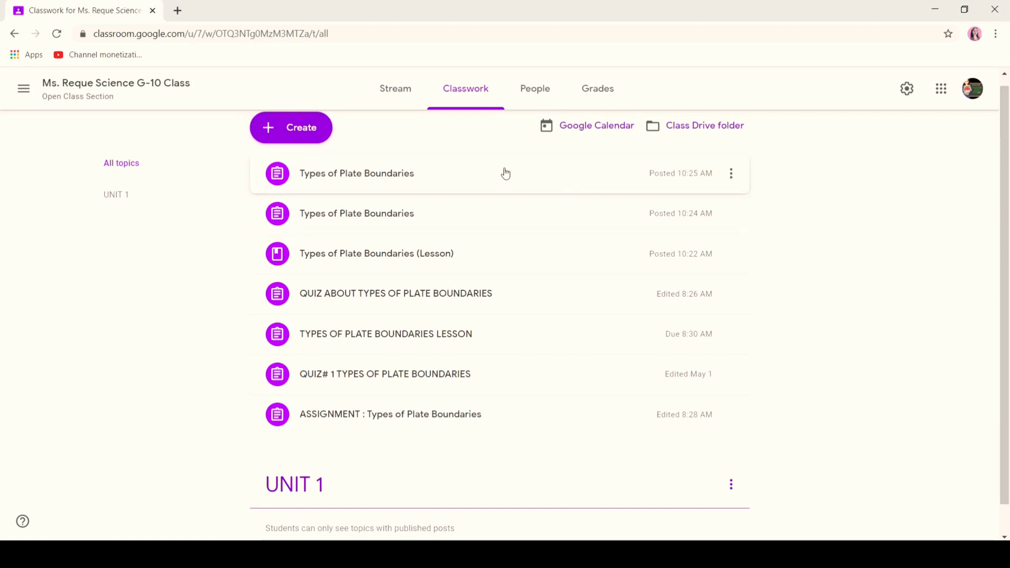
{"action": "left_click_drag", "start_coordinate": [506, 173], "coordinate": [455, 516]}
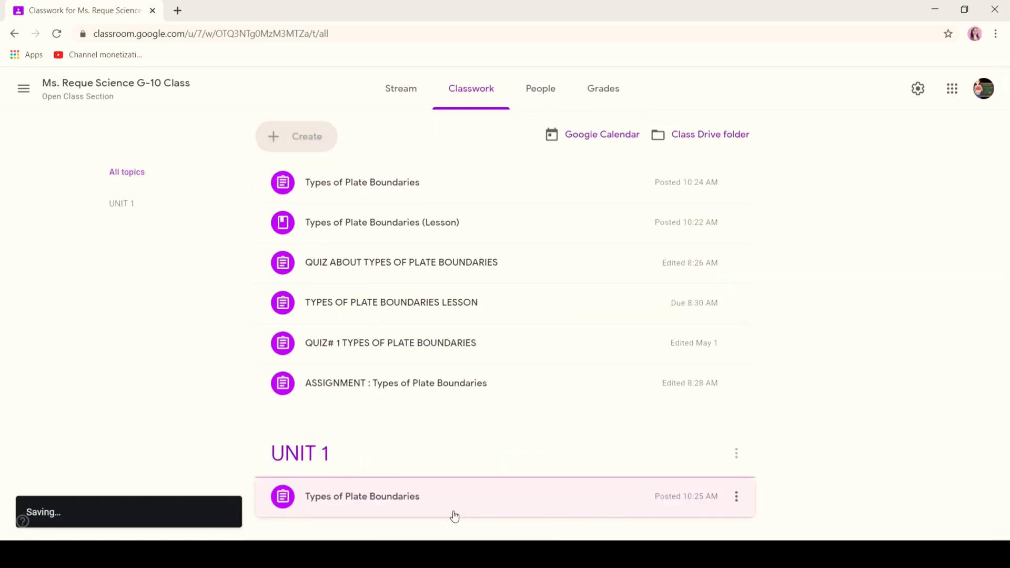
{"action": "left_click_drag", "start_coordinate": [469, 180], "coordinate": [426, 514]}
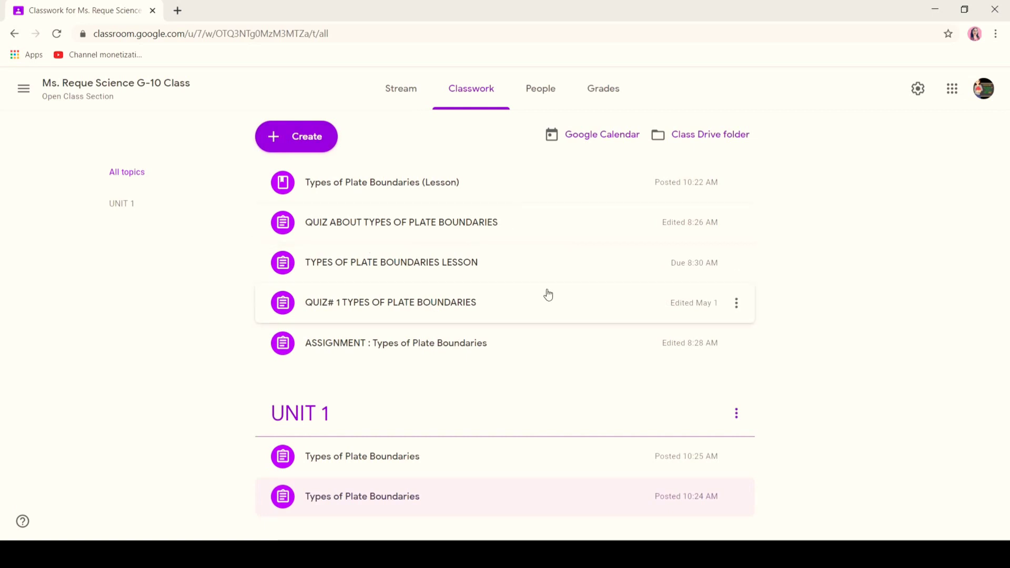
{"action": "left_click_drag", "start_coordinate": [509, 222], "coordinate": [477, 500]}
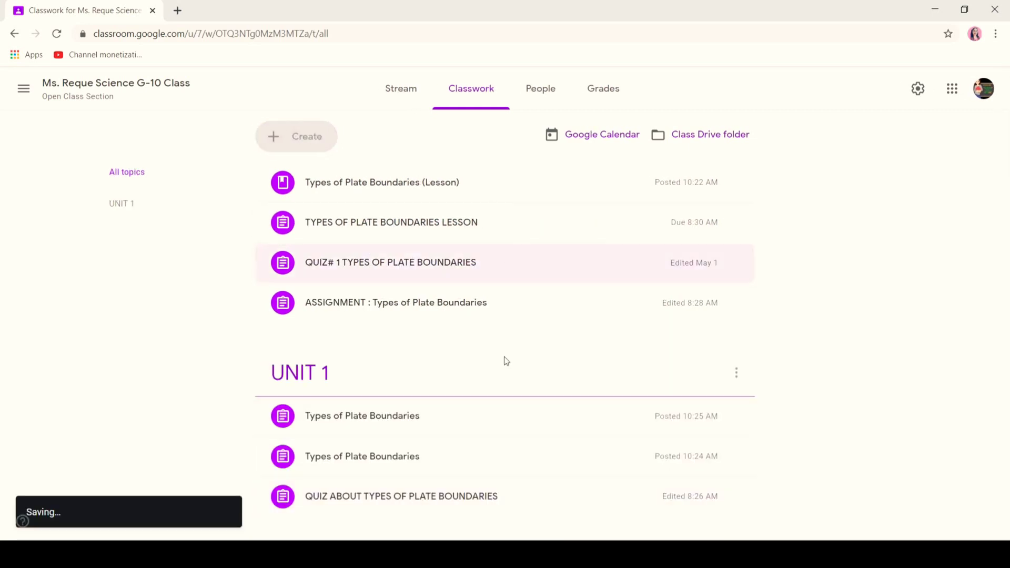
{"action": "left_click_drag", "start_coordinate": [534, 266], "coordinate": [476, 503]}
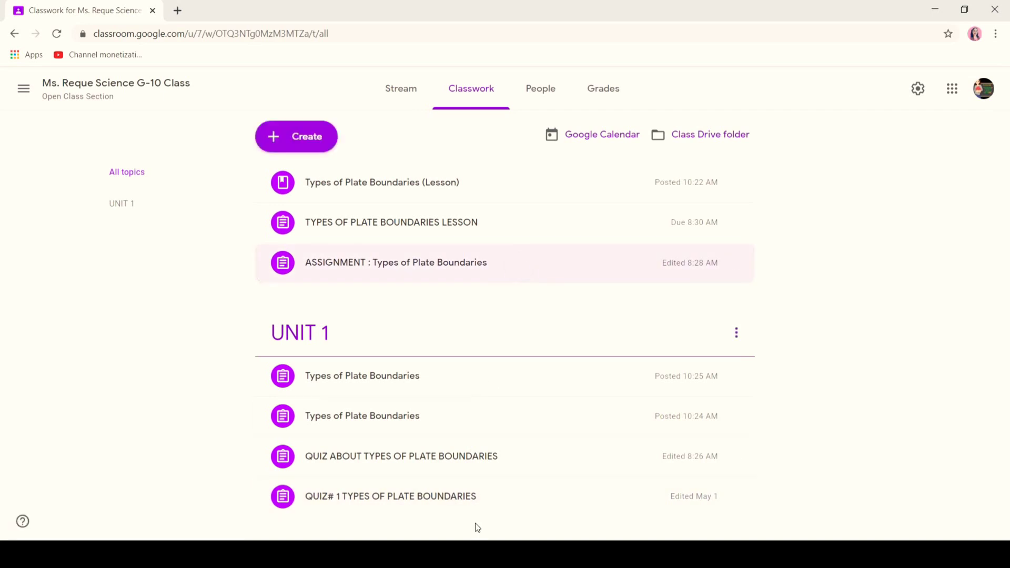
{"action": "left_click_drag", "start_coordinate": [474, 263], "coordinate": [495, 536]}
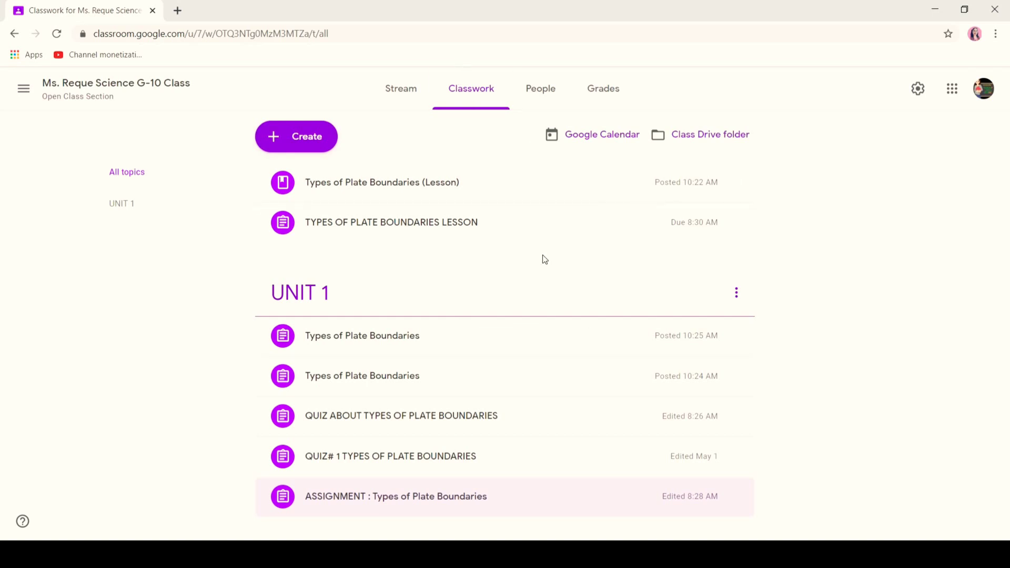
- Create a classwork topic named "DIGITAL NOTES"
{"action": "left_click", "coordinate": [298, 142]}
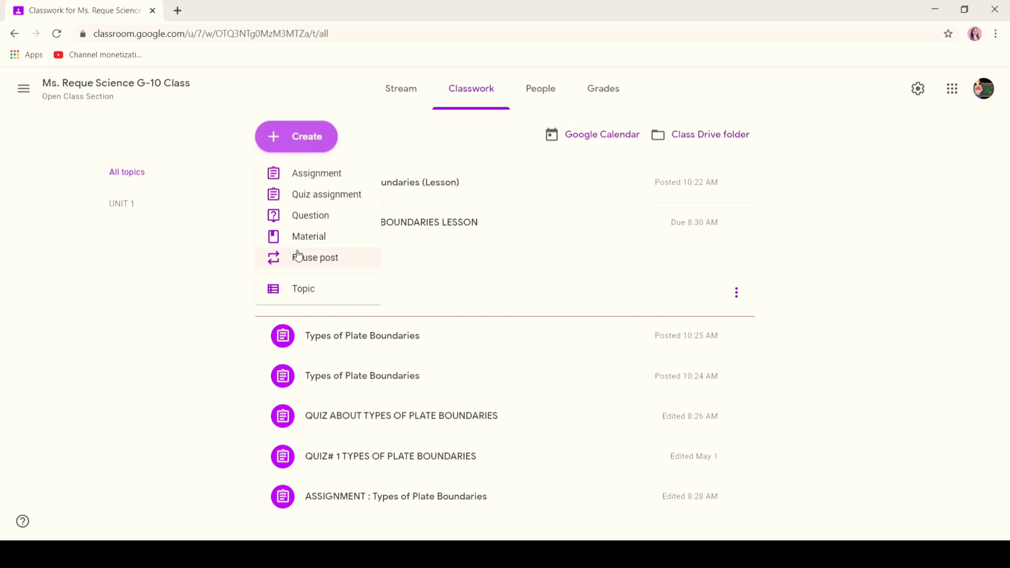
{"action": "left_click", "coordinate": [298, 302]}
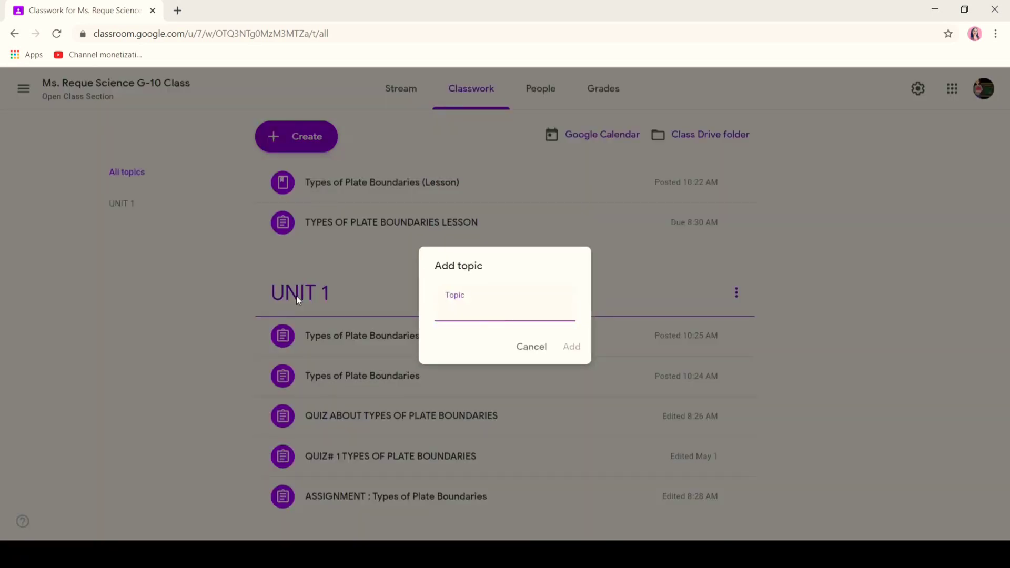
{"action": "type", "text": "DIGITAL NOTES"}
{"action": "left_click", "coordinate": [574, 348]}
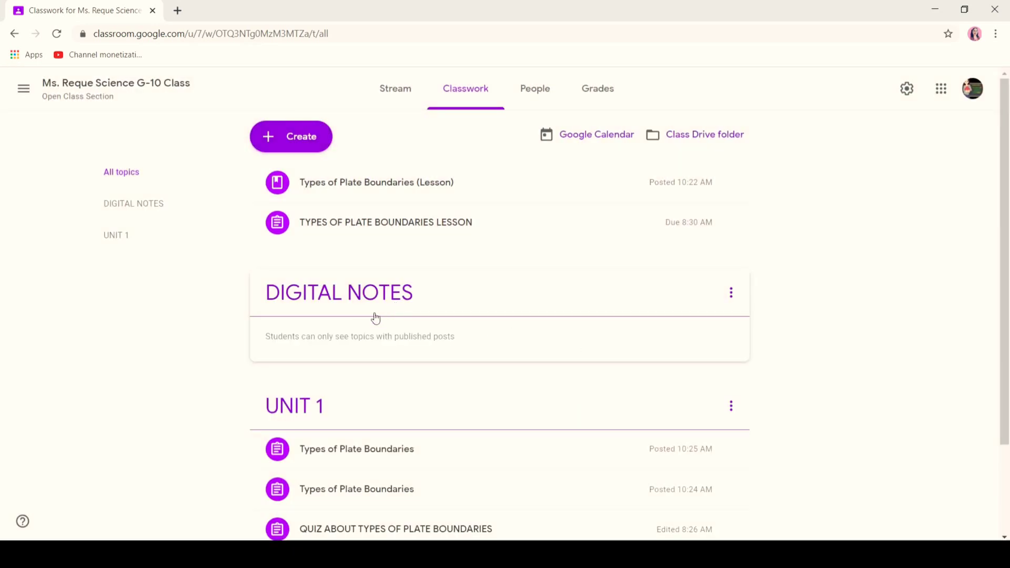
- Move "Types of Plate Boundaries (Lesson)" and "TYPES OF PLATE BOUNDARIES LESSON" into the DIGITAL NOTES topic, with the latter on top
{"action": "left_click_drag", "start_coordinate": [420, 197], "coordinate": [397, 305]}
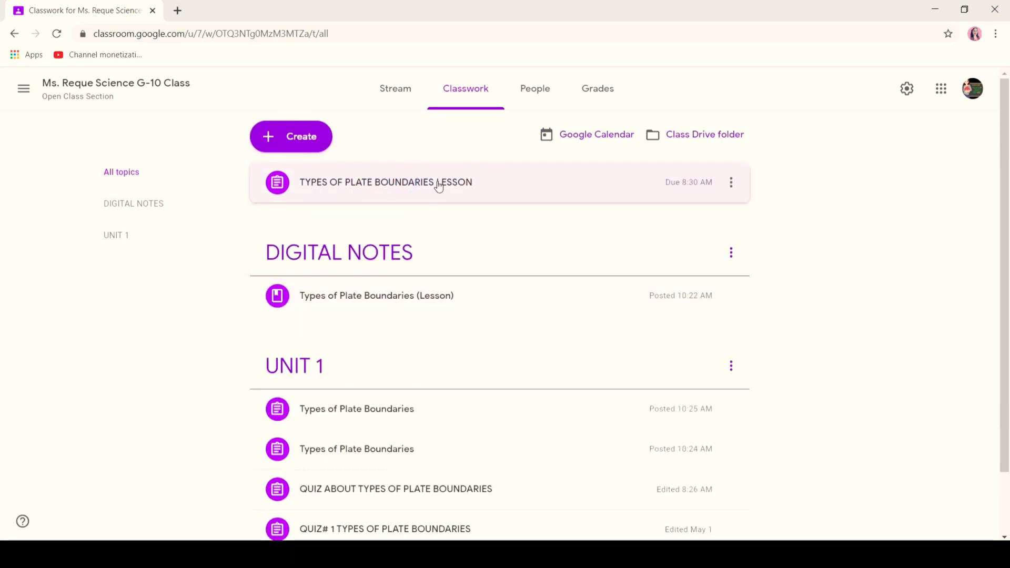
{"action": "left_click_drag", "start_coordinate": [438, 184], "coordinate": [474, 260]}
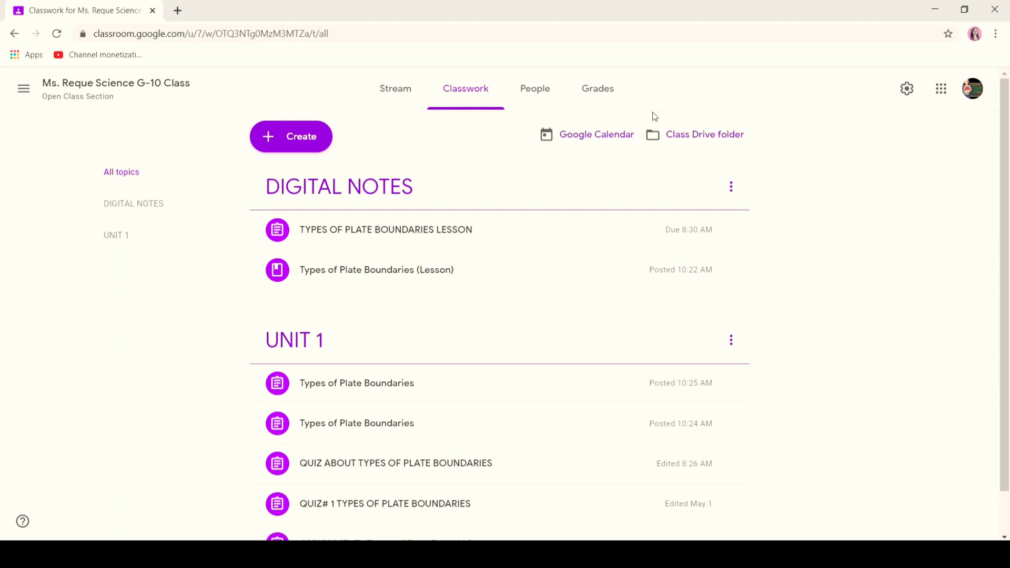
{"action": "scroll", "coordinate": [1, 304], "scroll_direction": "down", "scroll_amount": 1}
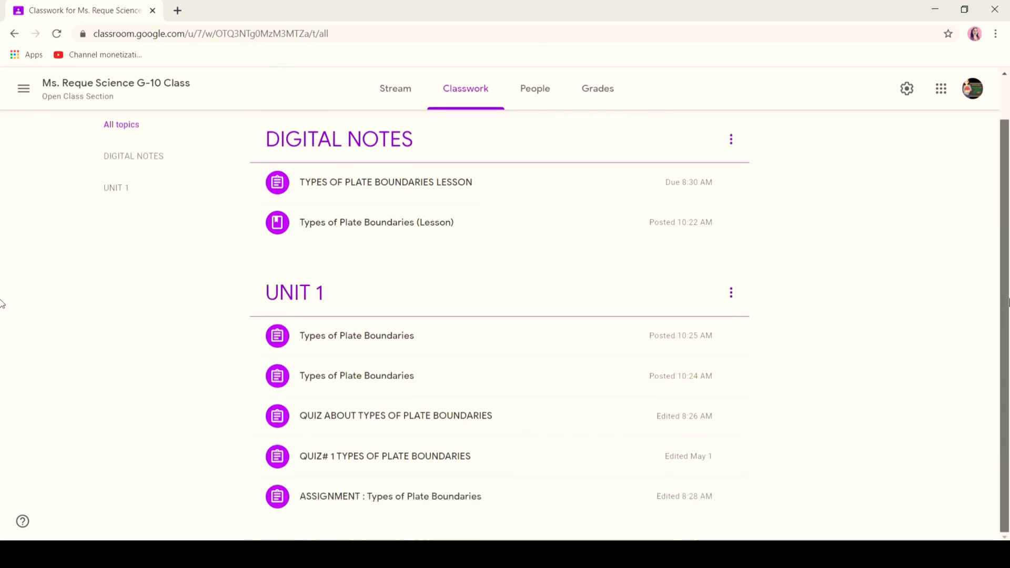
- Examine the details of "ASSIGNMENT : Types of Plate Boundaries" and the posts in the class stream
{"action": "left_click", "coordinate": [590, 498]}
{"action": "left_click", "coordinate": [63, 95]}
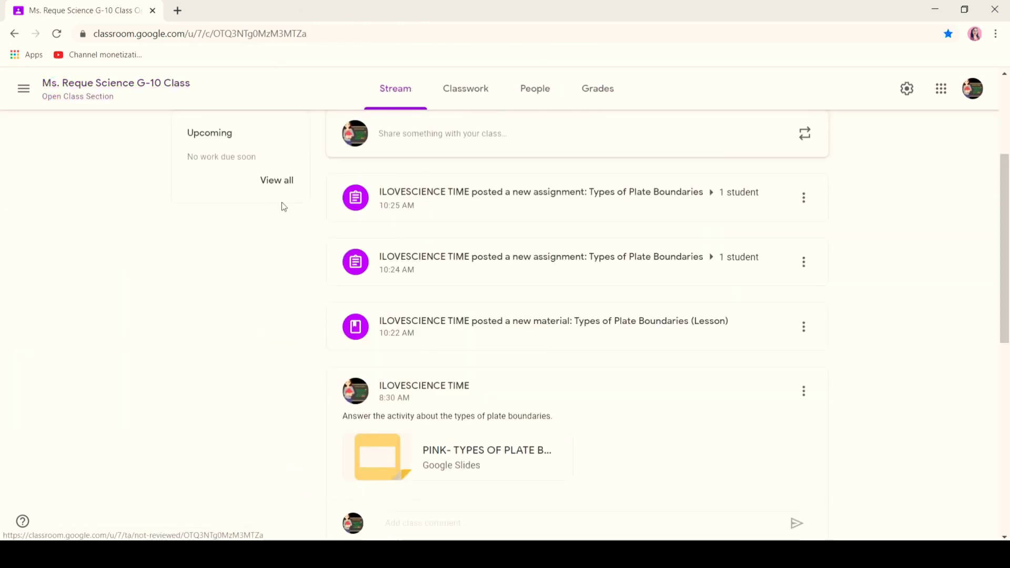
{"action": "scroll", "coordinate": [2, 237], "scroll_direction": "up", "scroll_amount": 4}
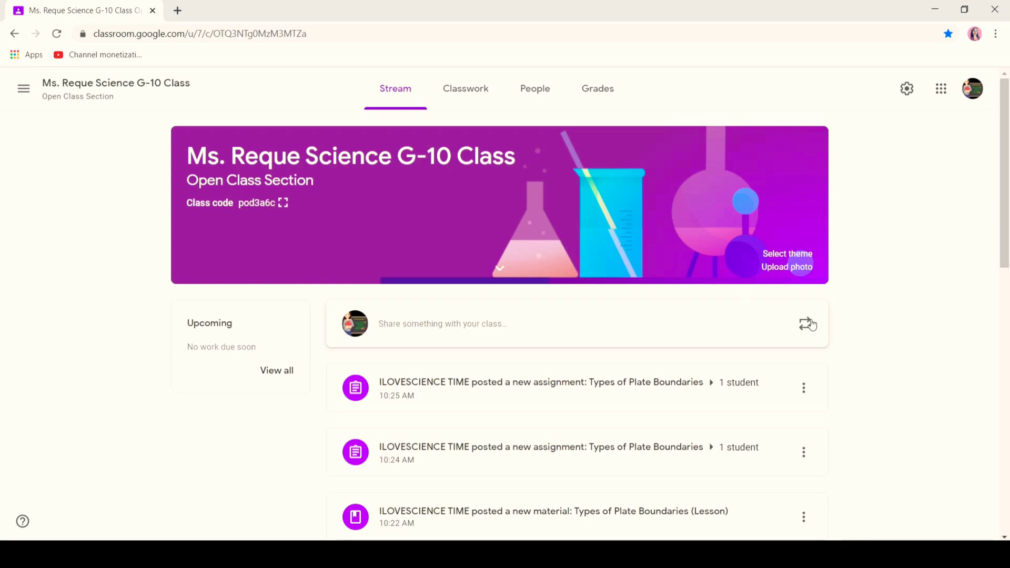
{"action": "left_click", "coordinate": [469, 91]}
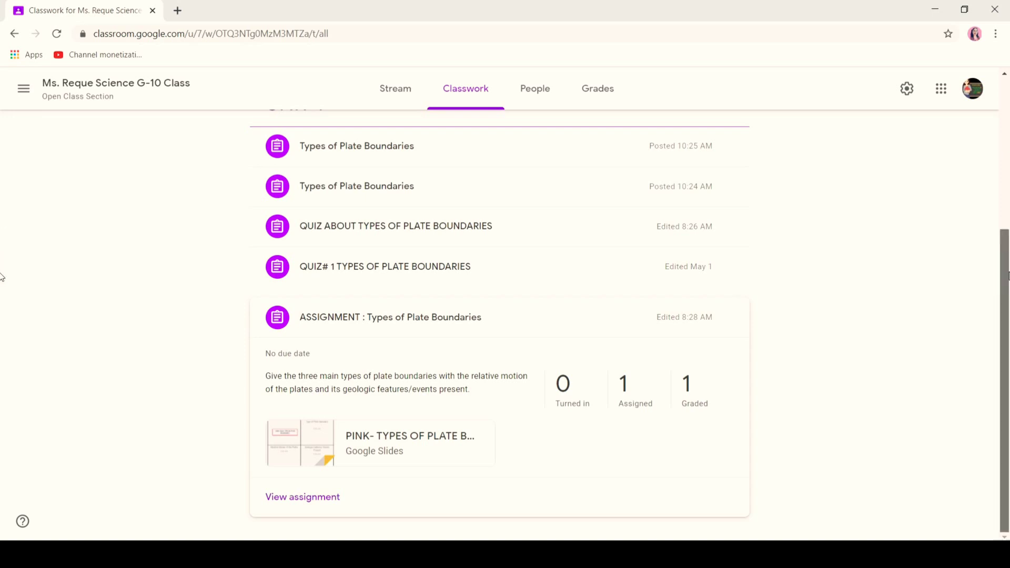
- Open the second listed student's slides for "ASSIGNMENT : Types of Plate Boundaries" from the class roster and examine the first slide's answers
{"action": "left_click", "coordinate": [550, 103]}
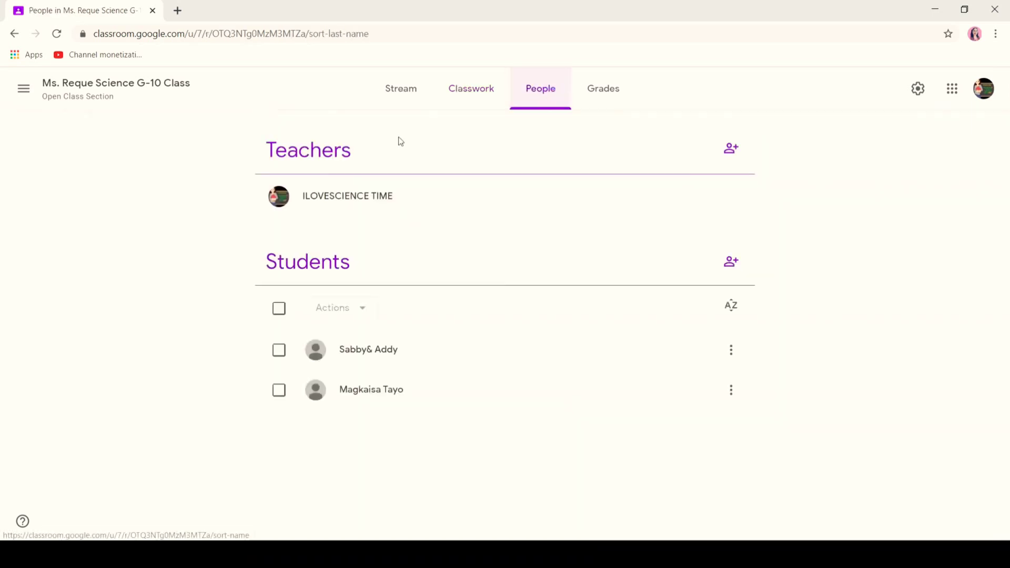
{"action": "left_click", "coordinate": [405, 404]}
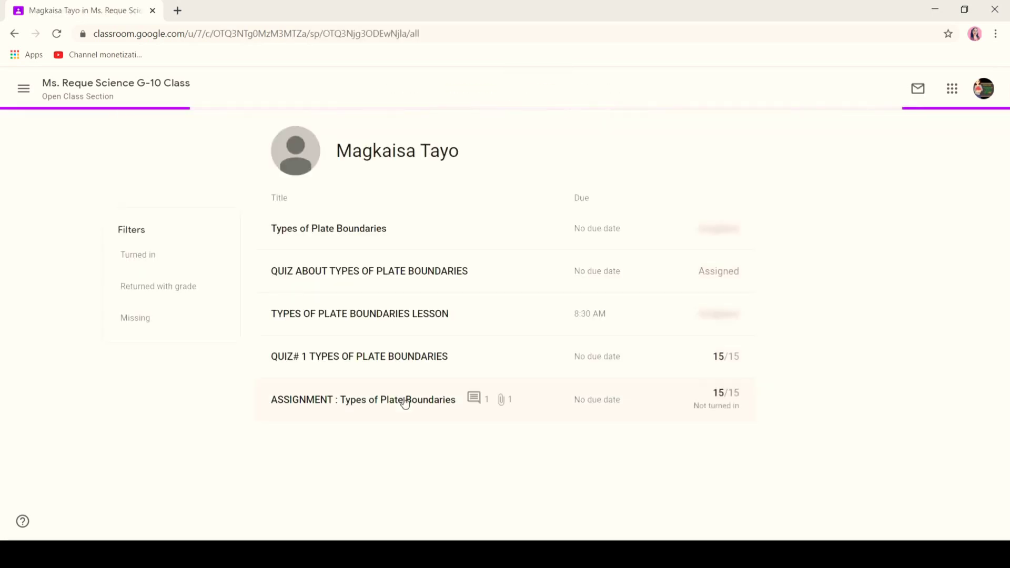
{"action": "left_click", "coordinate": [425, 402]}
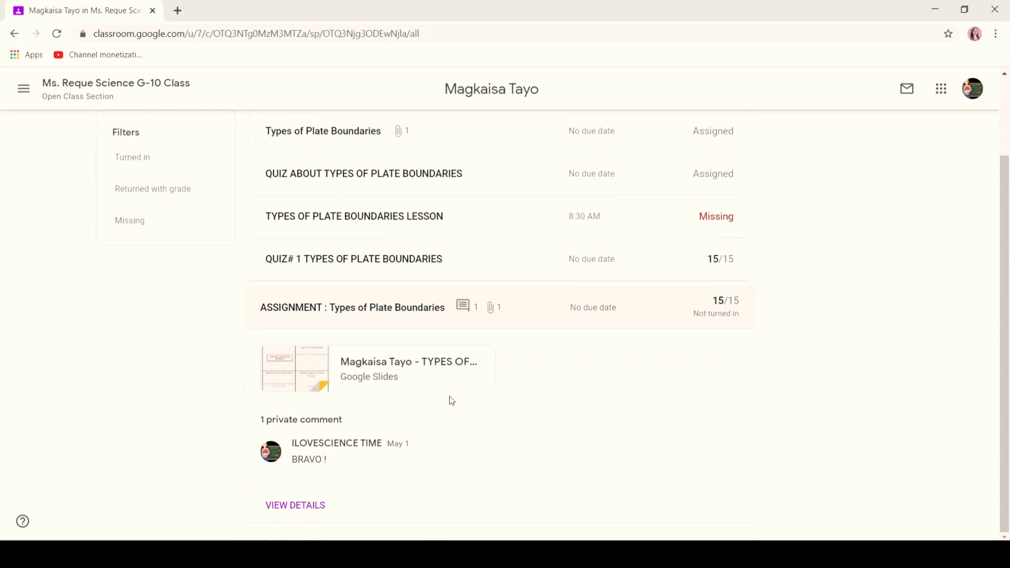
{"action": "left_click", "coordinate": [295, 506]}
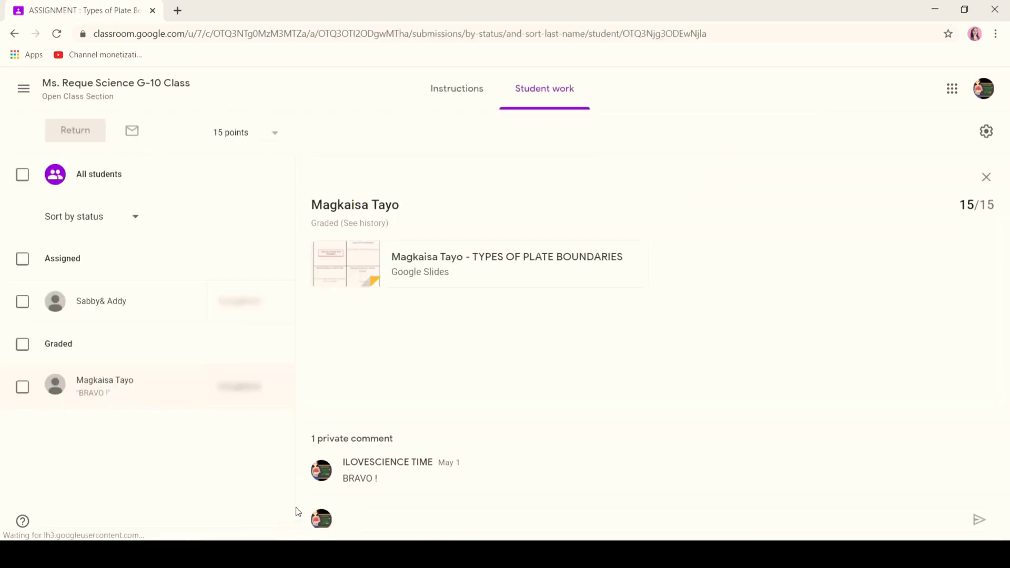
{"action": "left_click", "coordinate": [477, 262]}
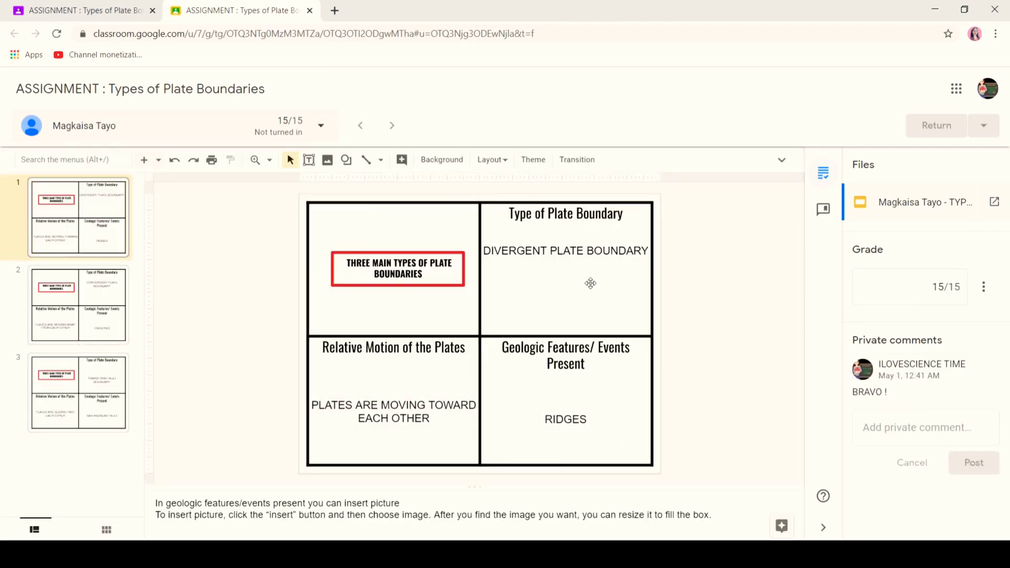
{"action": "left_click", "coordinate": [568, 252]}
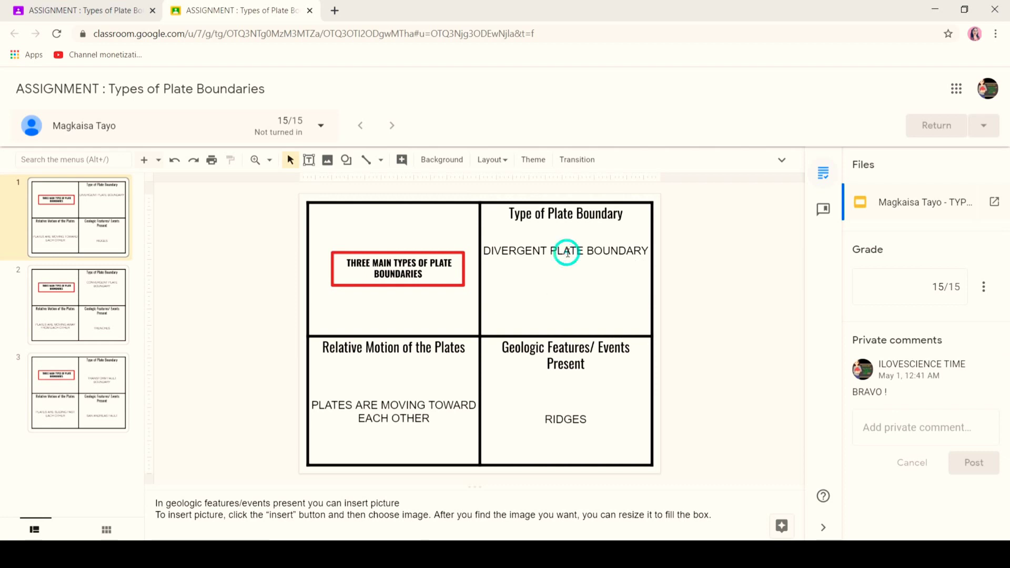
- Add the comment "Kindly check your work." to the word BOUNDARY in the first slide's Type of Plate Boundary answer
{"action": "right_click", "coordinate": [684, 249]}
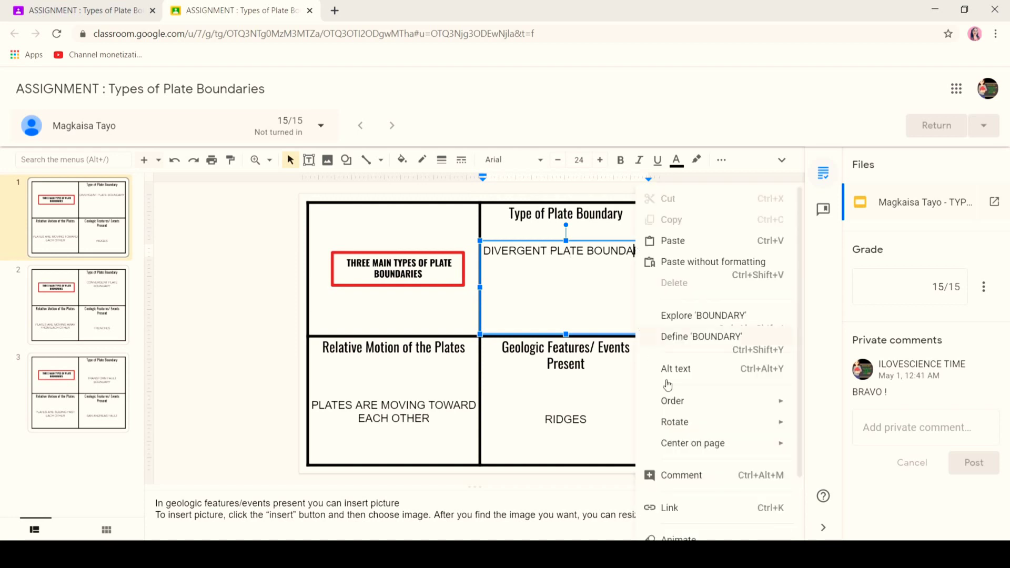
{"action": "left_click", "coordinate": [673, 476]}
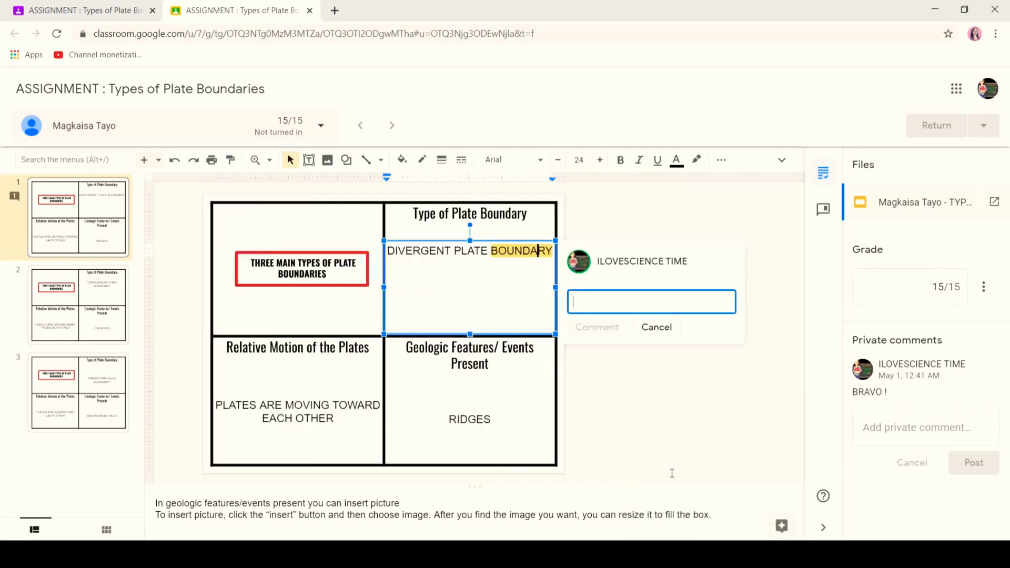
{"action": "type", "text": "s"}
{"action": "key", "text": "BackSpace"}
{"action": "type", "text": "K"}
{"action": "key", "text": "Caps_Lock"}
{"action": "type", "text": "in"}
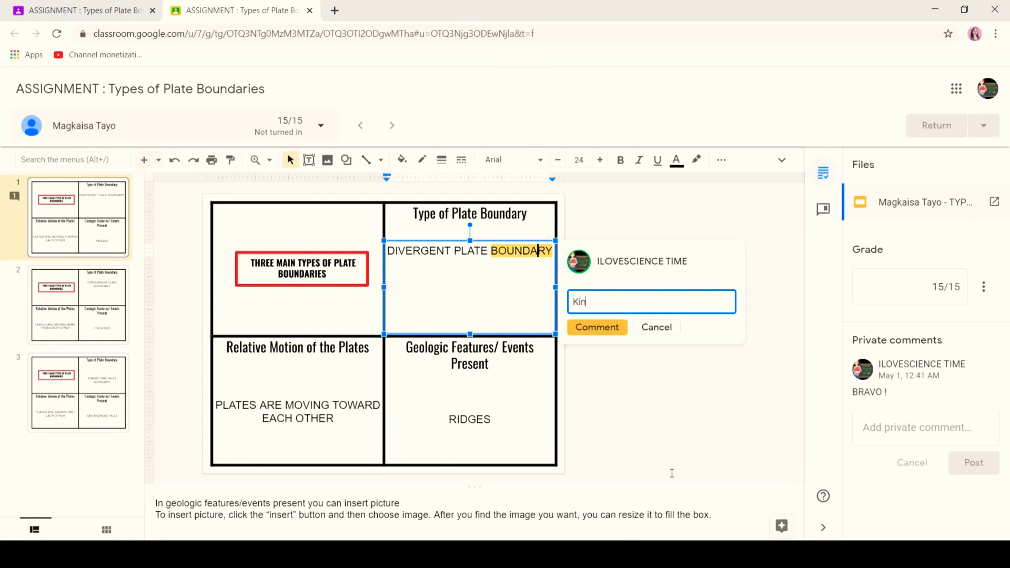
{"action": "type", "text": "heck your work."}
{"action": "left_click", "coordinate": [597, 327]}
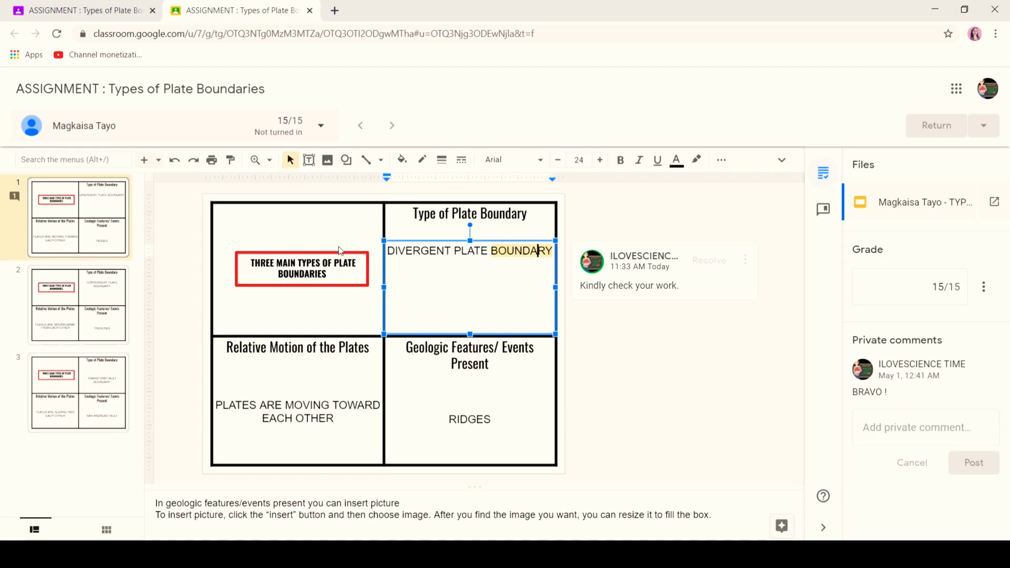
- Set the student's grade for "ASSIGNMENT : Types of Plate Boundaries" to 14 out of 15
{"action": "left_click", "coordinate": [947, 293]}
{"action": "key", "text": "BackSpace"}
{"action": "type", "text": "4"}
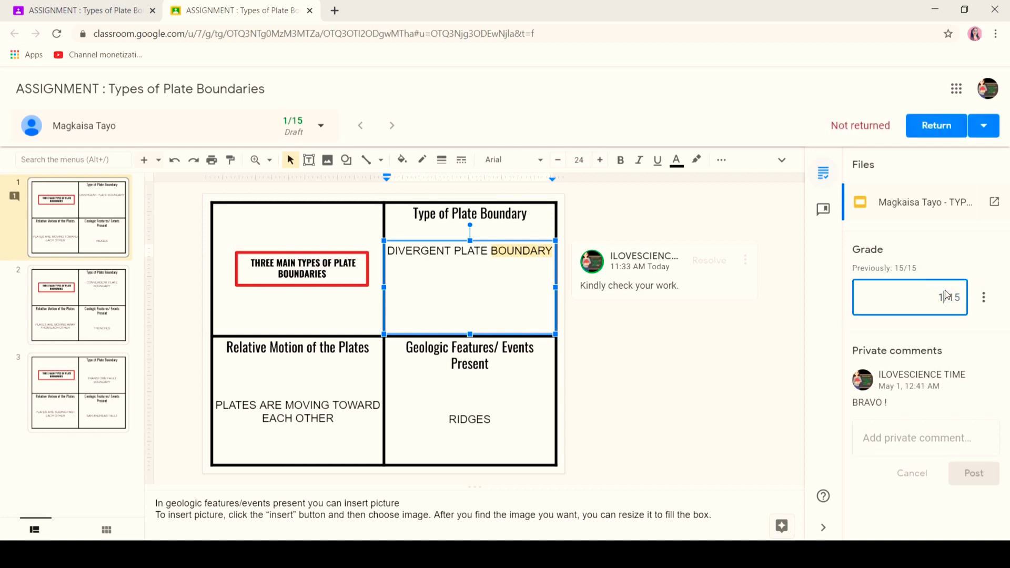
{"action": "left_click", "coordinate": [731, 381]}
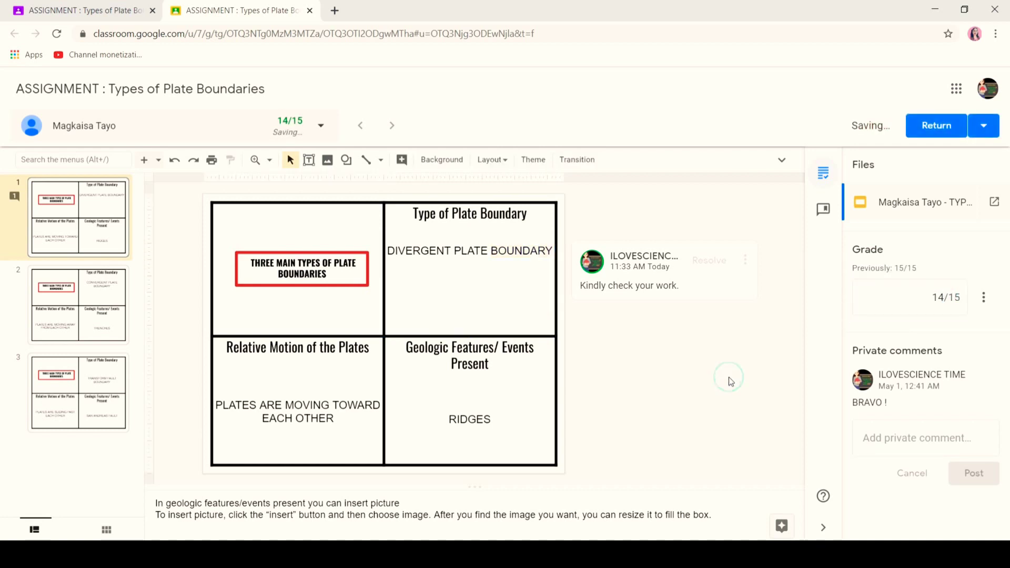